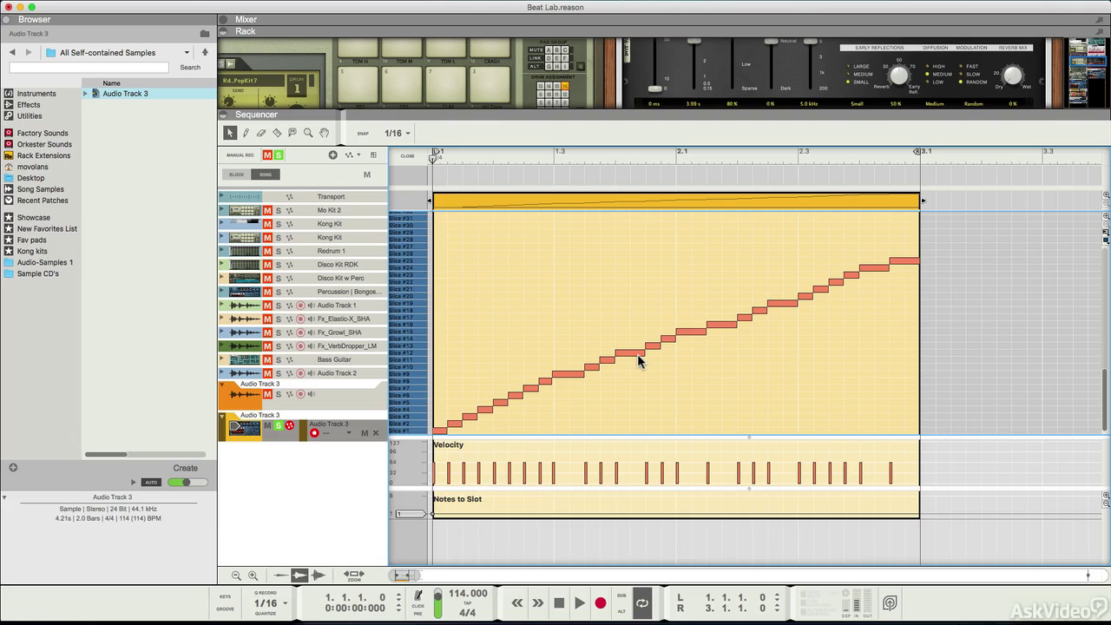
Play the loop, check the Dr. OctoRex's slice waveform in the rack, and return to its notes in the sequencer
{"action": "key", "text": "space"}
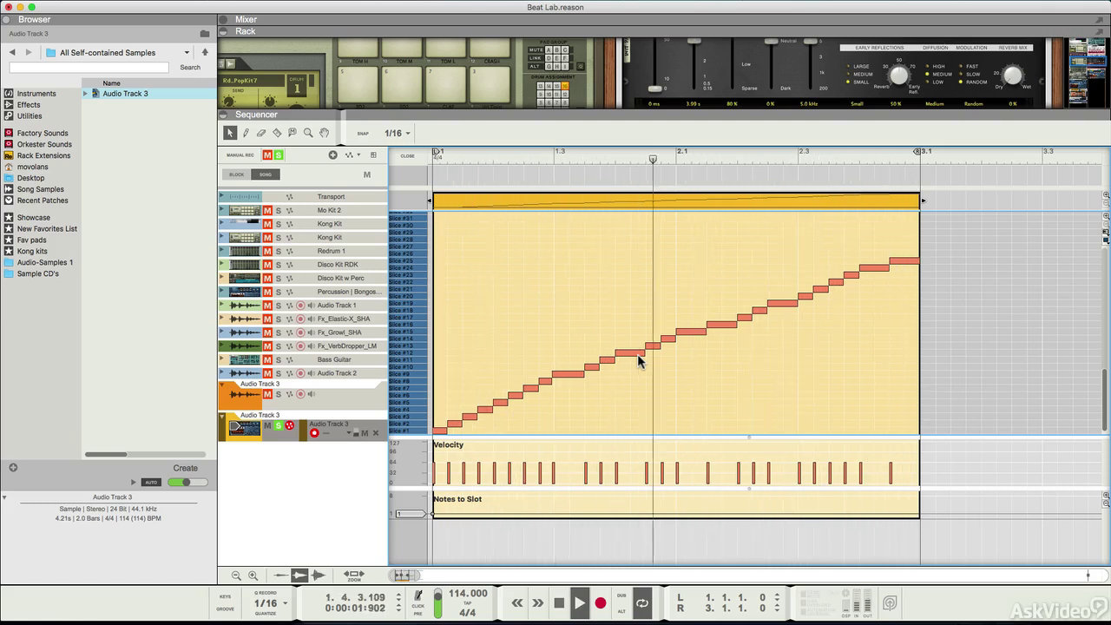
{"action": "key", "text": "F6"}
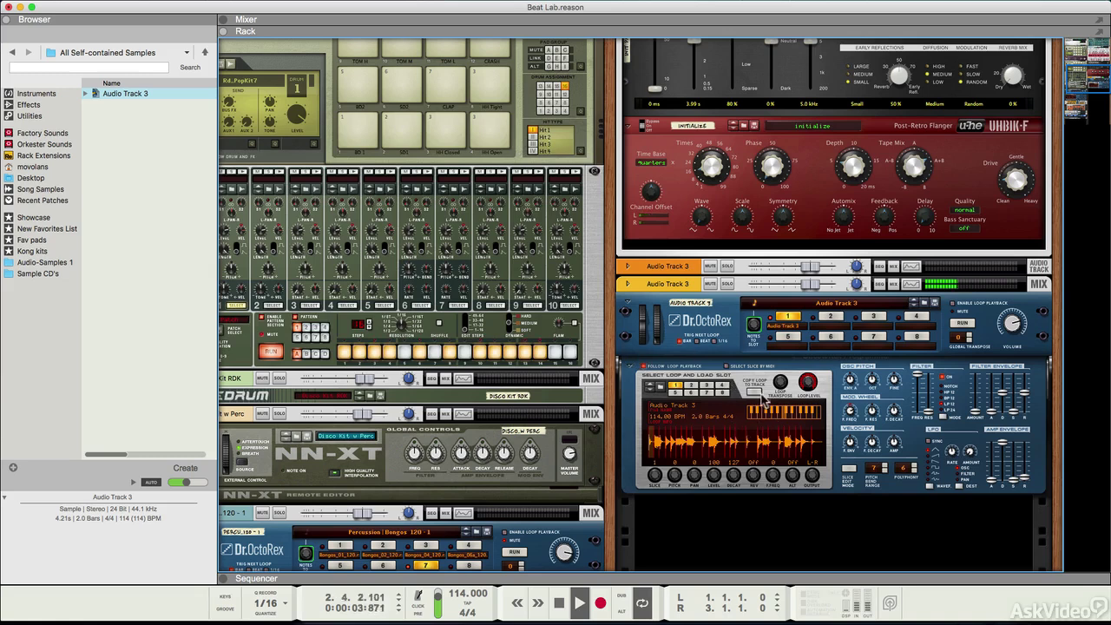
{"action": "left_click", "coordinate": [726, 368]}
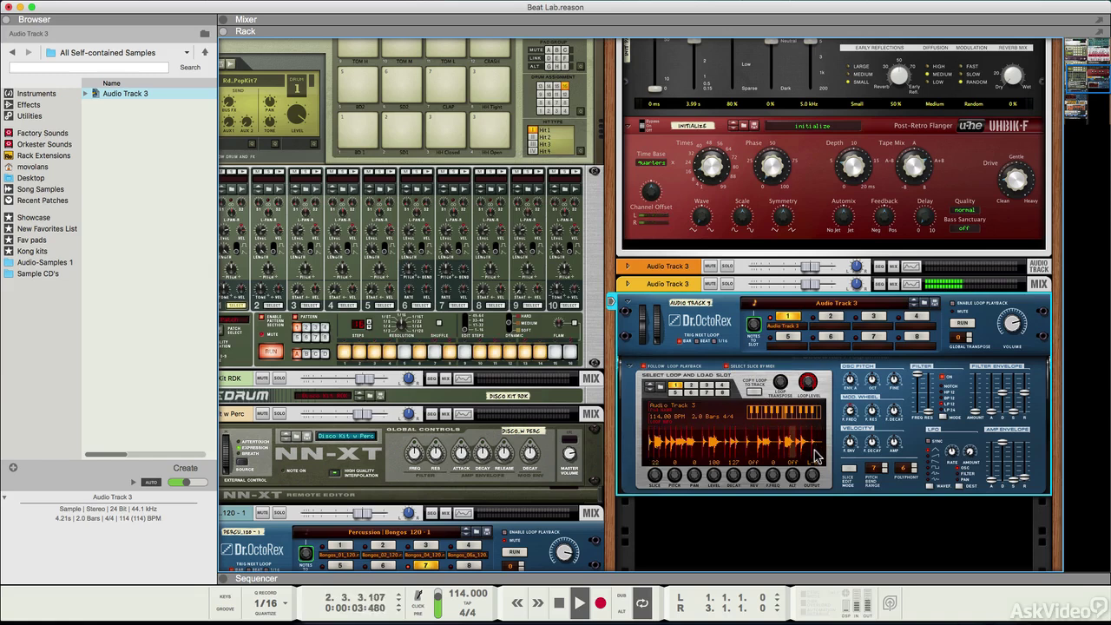
{"action": "key", "text": "F7"}
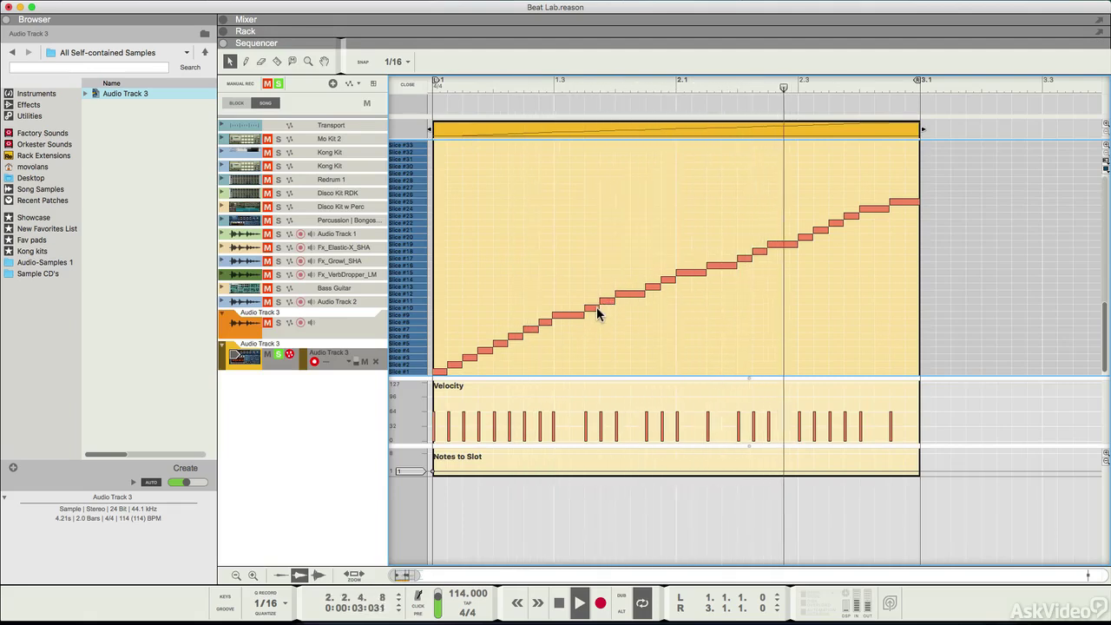
Shorten the Slice #12 note to about a sixteenth, duplicate it directly behind itself, and enable snapping
{"action": "left_click", "coordinate": [632, 294]}
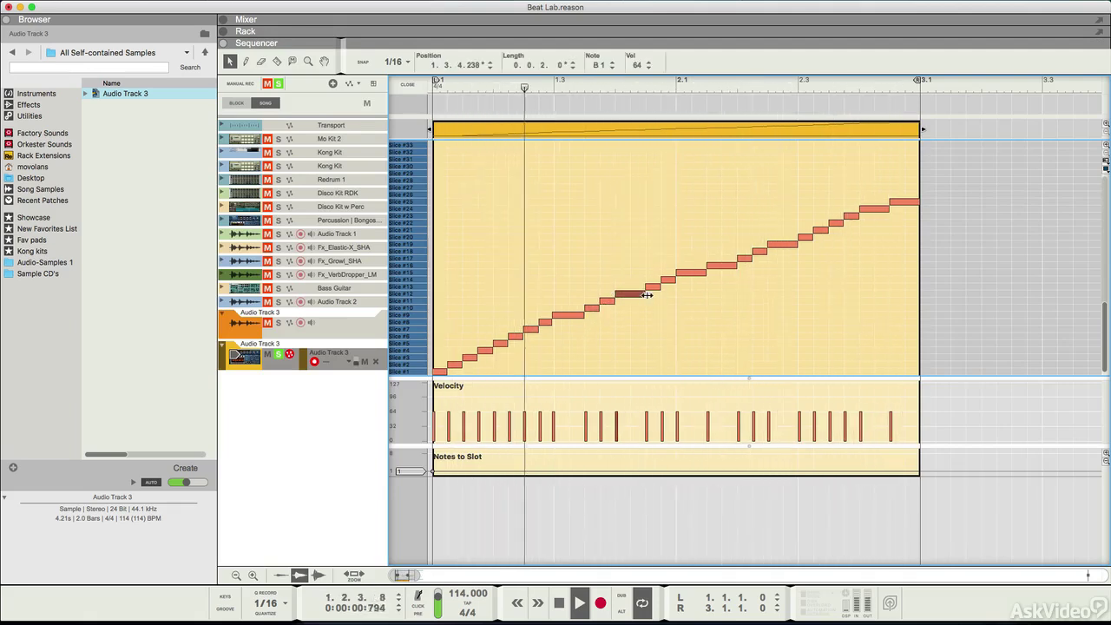
{"action": "left_click_drag", "start_coordinate": [646, 294], "coordinate": [634, 294]}
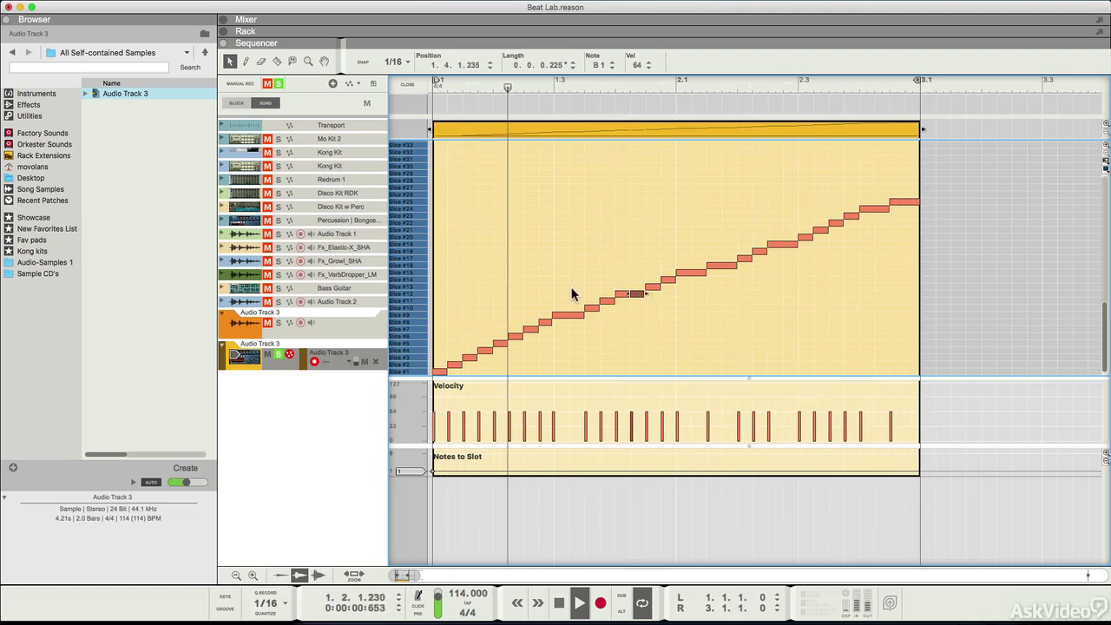
{"action": "left_click", "coordinate": [359, 61]}
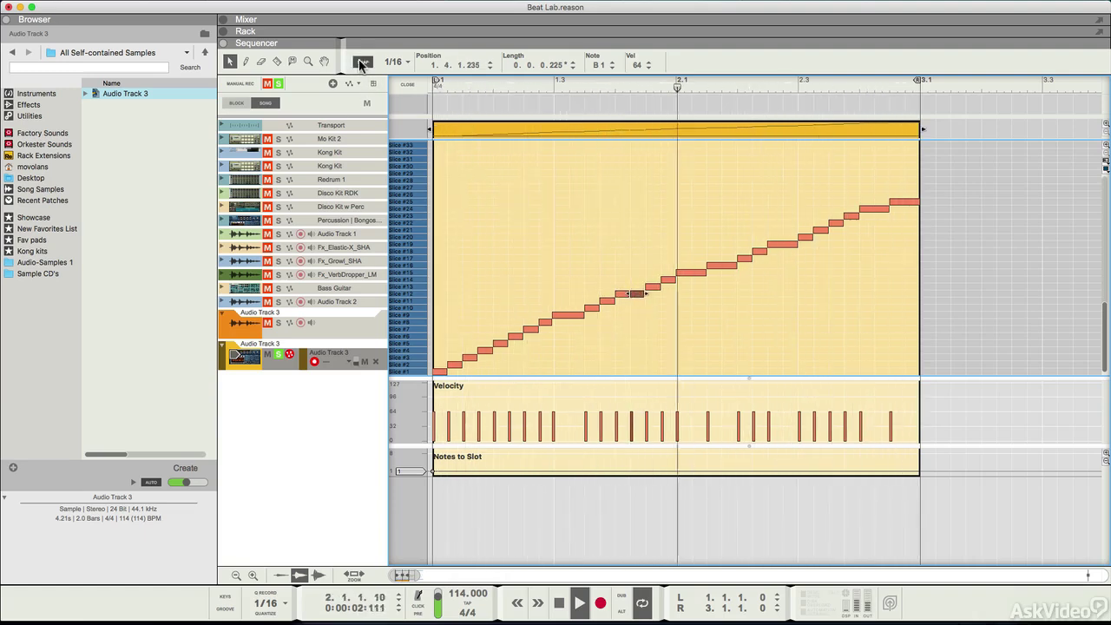
Shorten the long Slice #16 and Slice #15 notes to a sixteenth and duplicate each into its freed space
{"action": "left_click", "coordinate": [729, 265]}
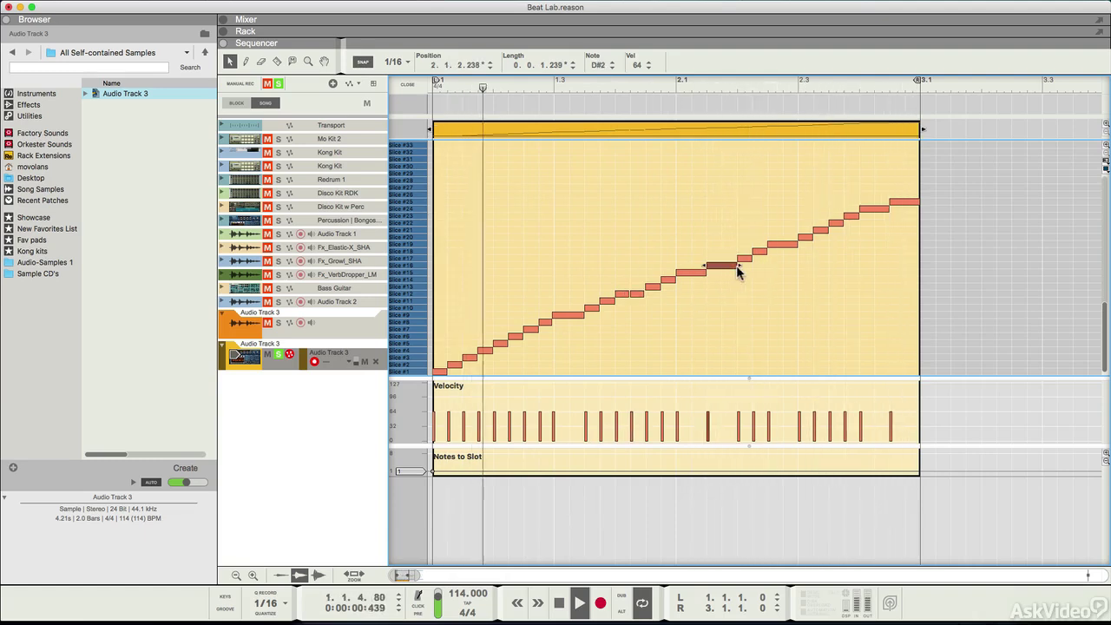
{"action": "left_click_drag", "start_coordinate": [736, 272], "coordinate": [696, 276]}
{"action": "left_click", "coordinate": [701, 271]}
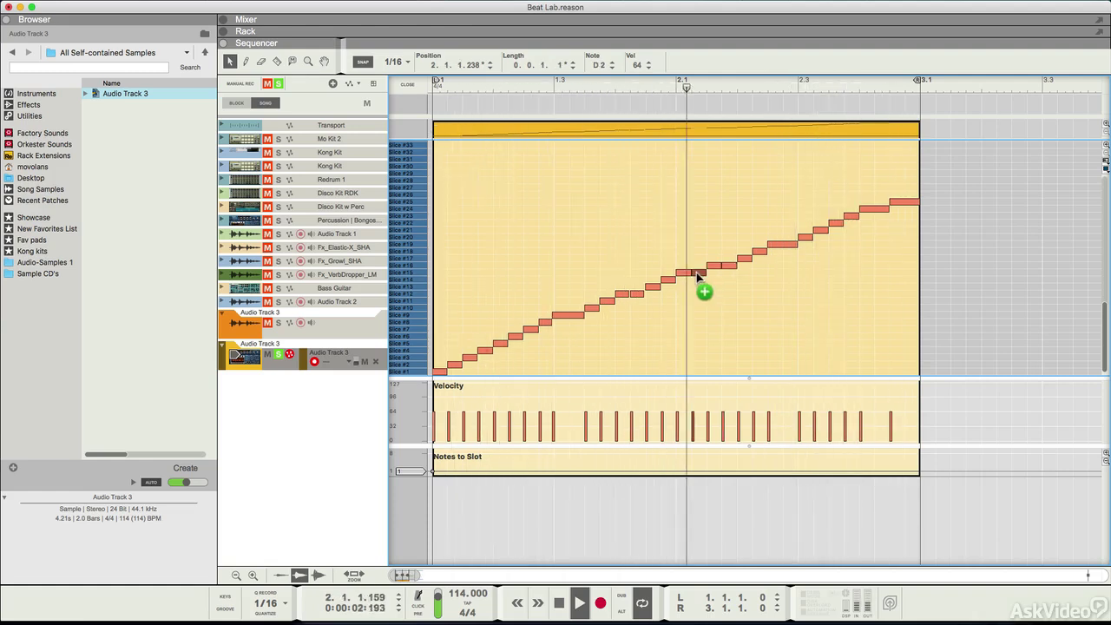
Split the long Slice #19 note into two repeated sixteenths and swap the Slice #17 and Slice #18 hits
{"action": "key", "text": "space"}
{"action": "left_click", "coordinate": [787, 245]}
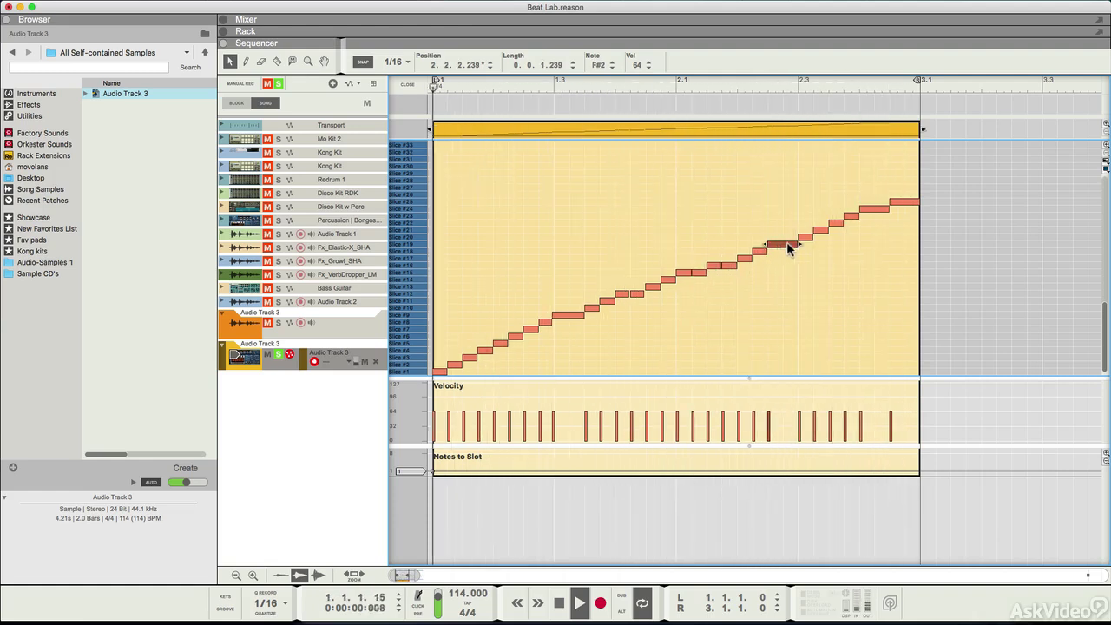
{"action": "left_click_drag", "start_coordinate": [795, 244], "coordinate": [741, 250]}
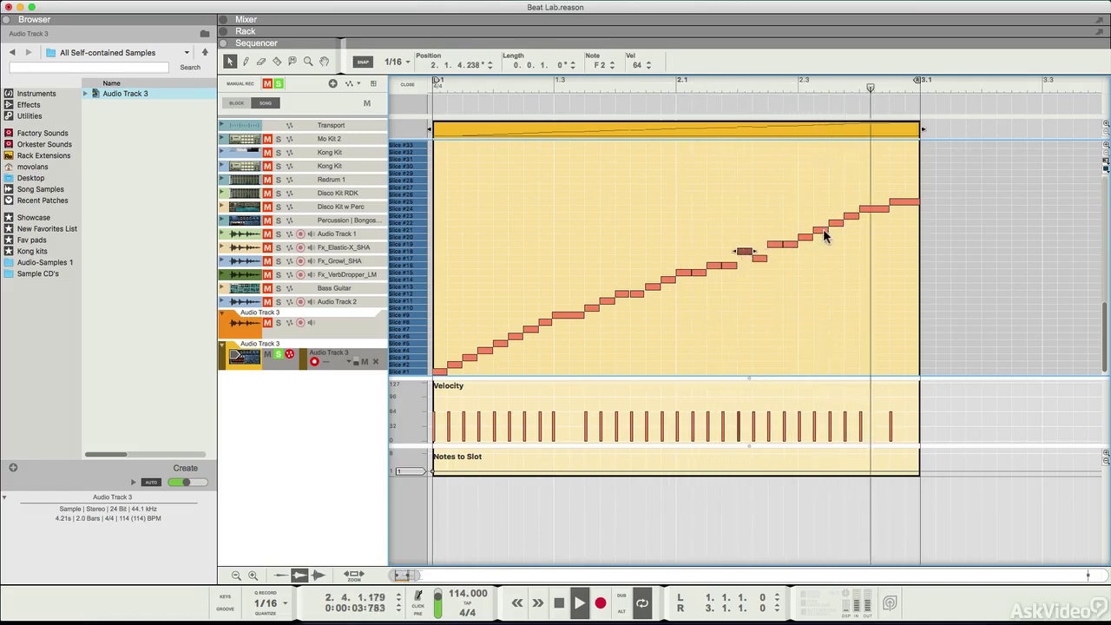
Swap the Slice #21 and #22 hits and the Slice #24 and #25 hits, shortening the last pair to sixteenths
{"action": "mouse_move", "coordinate": [824, 231]}
{"action": "left_mouse_down"}
{"action": "mouse_move", "coordinate": [835, 228]}
{"action": "mouse_move", "coordinate": [820, 225]}
{"action": "left_mouse_up"}
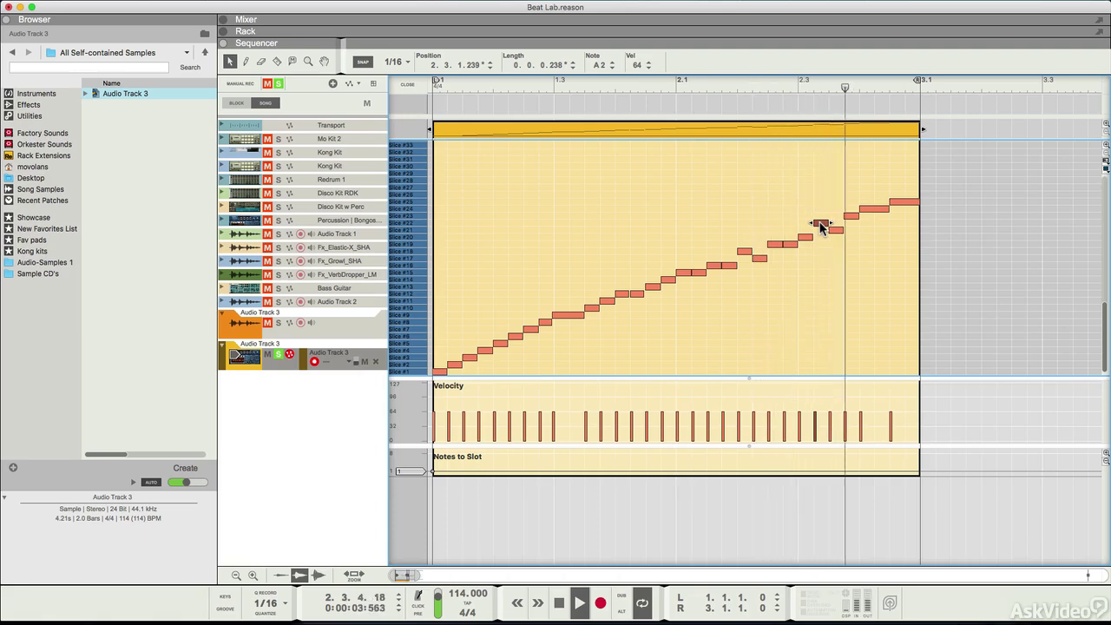
{"action": "mouse_move", "coordinate": [873, 211]}
{"action": "left_mouse_down"}
{"action": "mouse_move", "coordinate": [899, 211]}
{"action": "mouse_move", "coordinate": [870, 204]}
{"action": "left_mouse_up"}
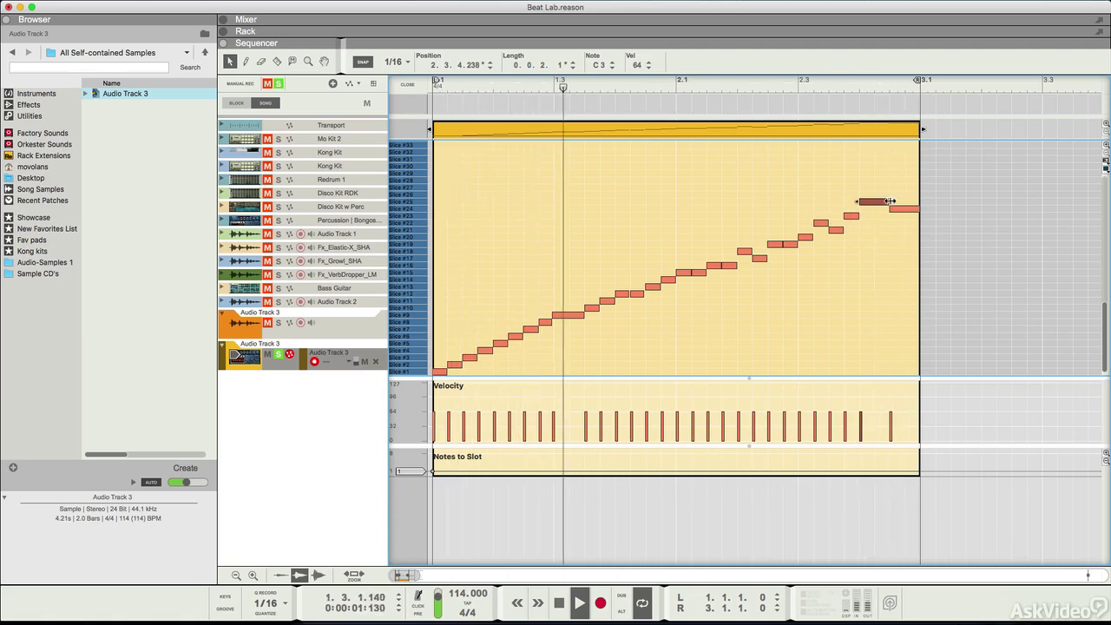
{"action": "mouse_move", "coordinate": [889, 201]}
{"action": "left_mouse_down"}
{"action": "mouse_move", "coordinate": [873, 203]}
{"action": "mouse_move", "coordinate": [904, 209]}
{"action": "left_mouse_up"}
{"action": "left_click", "coordinate": [916, 210]}
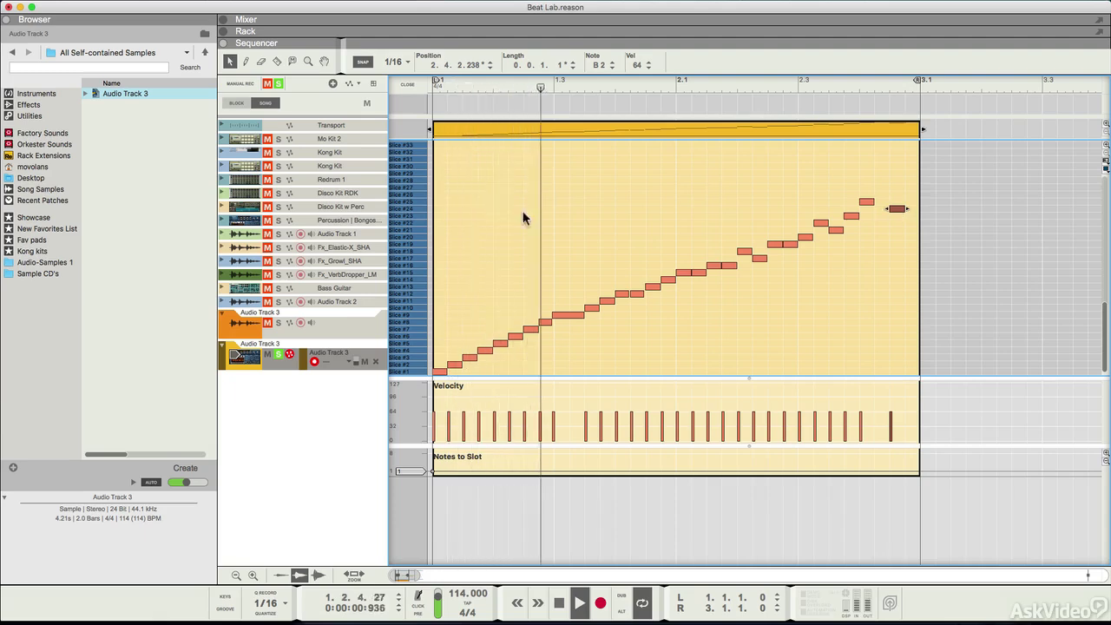
Set the snap value to 1/32, shorten the last two notes to thirty-seconds, and duplicate them to fill the clip's end
{"action": "left_click", "coordinate": [398, 62]}
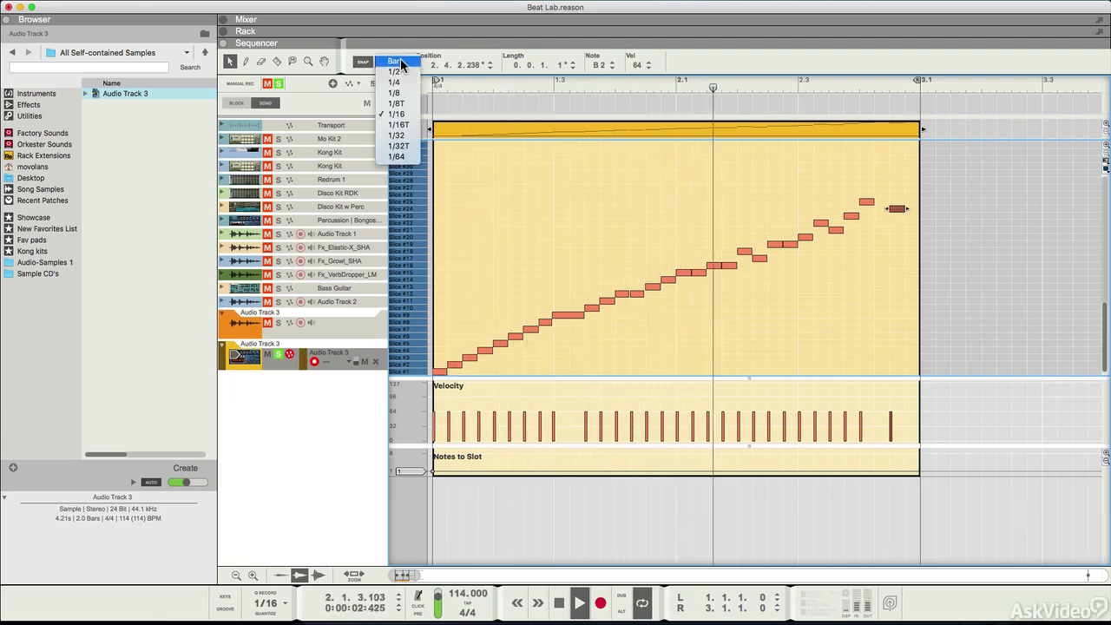
{"action": "left_click", "coordinate": [397, 136]}
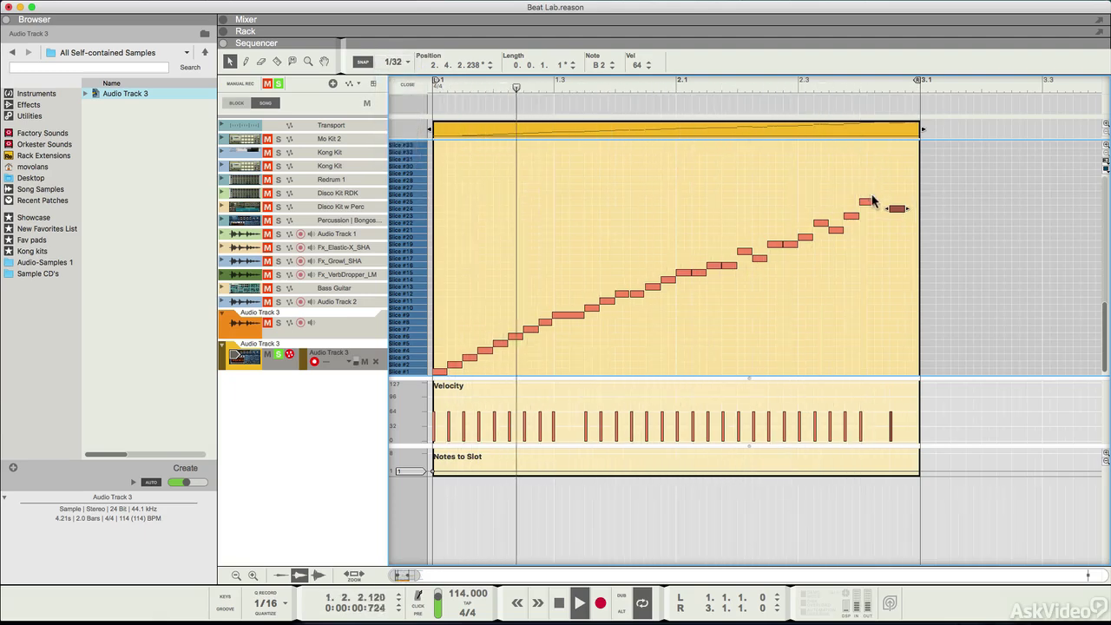
{"action": "left_click_drag", "start_coordinate": [861, 174], "coordinate": [904, 213]}
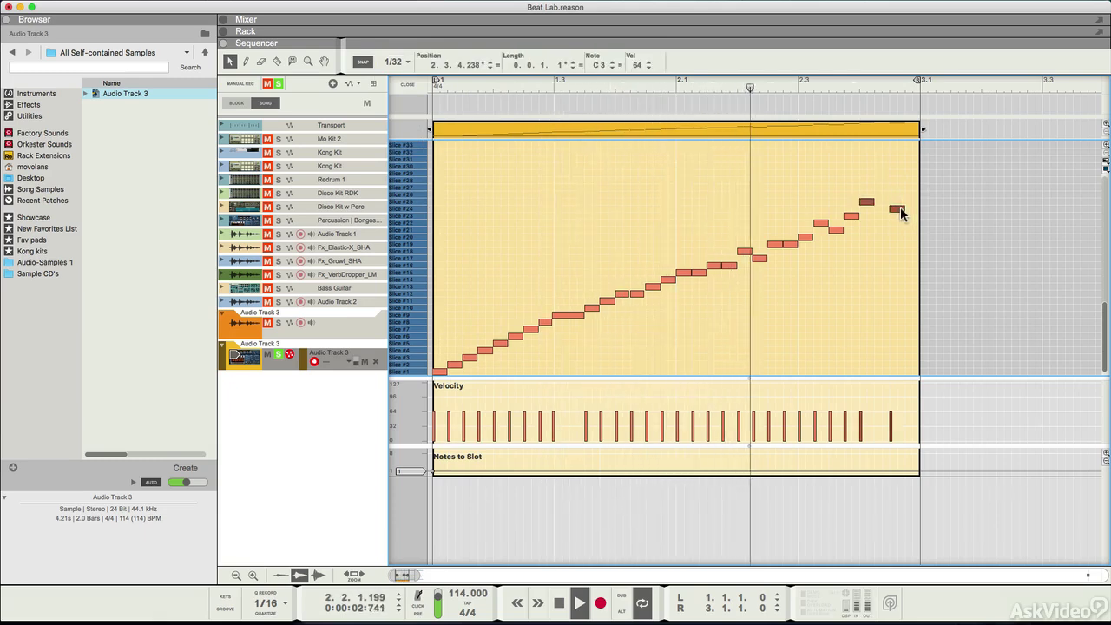
{"action": "mouse_move", "coordinate": [904, 209]}
{"action": "left_mouse_down"}
{"action": "mouse_move", "coordinate": [870, 207]}
{"action": "mouse_move", "coordinate": [883, 206]}
{"action": "left_mouse_up"}
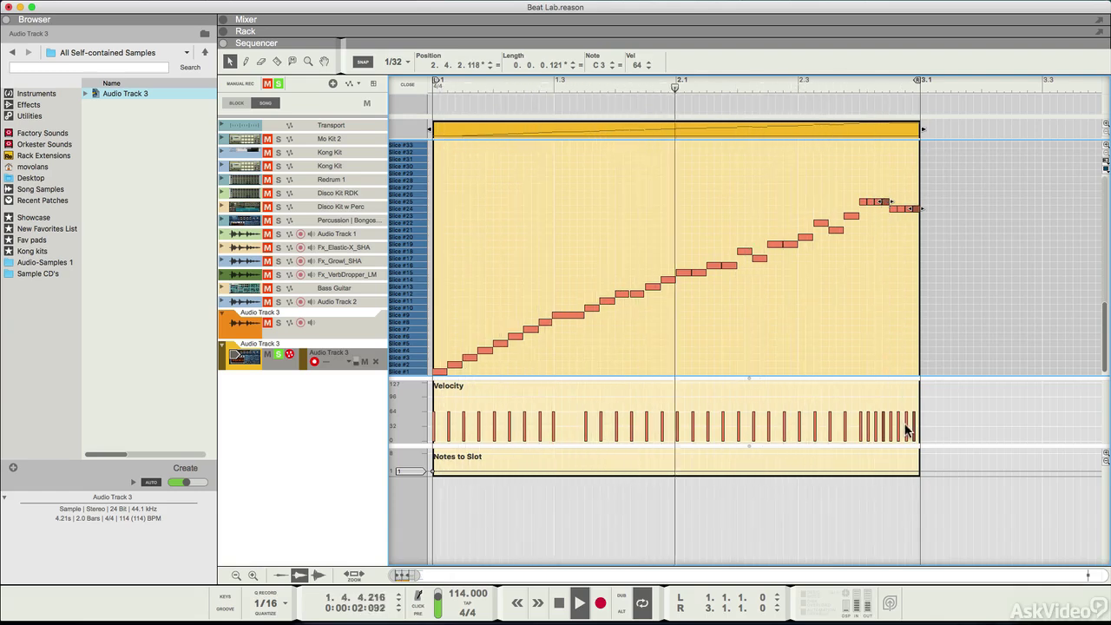
Split the long Slice #9 note into two repeated notes and swap the Slice #5 and Slice #6 hits
{"action": "left_click", "coordinate": [575, 315]}
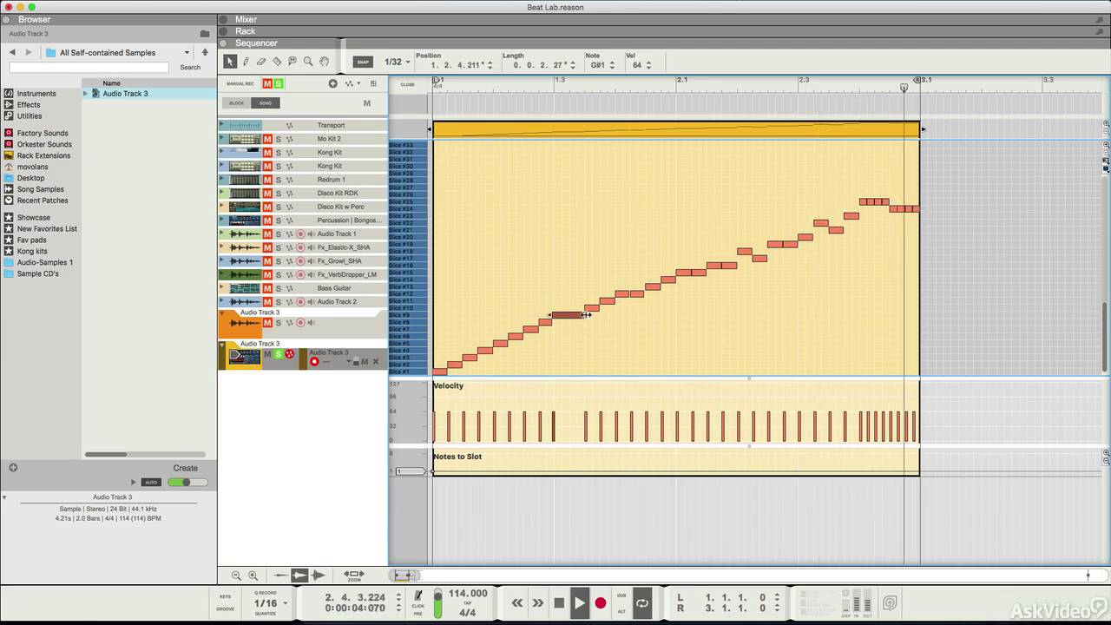
{"action": "mouse_move", "coordinate": [587, 315]}
{"action": "left_mouse_down"}
{"action": "mouse_move", "coordinate": [570, 315]}
{"action": "mouse_move", "coordinate": [580, 317]}
{"action": "left_mouse_up"}
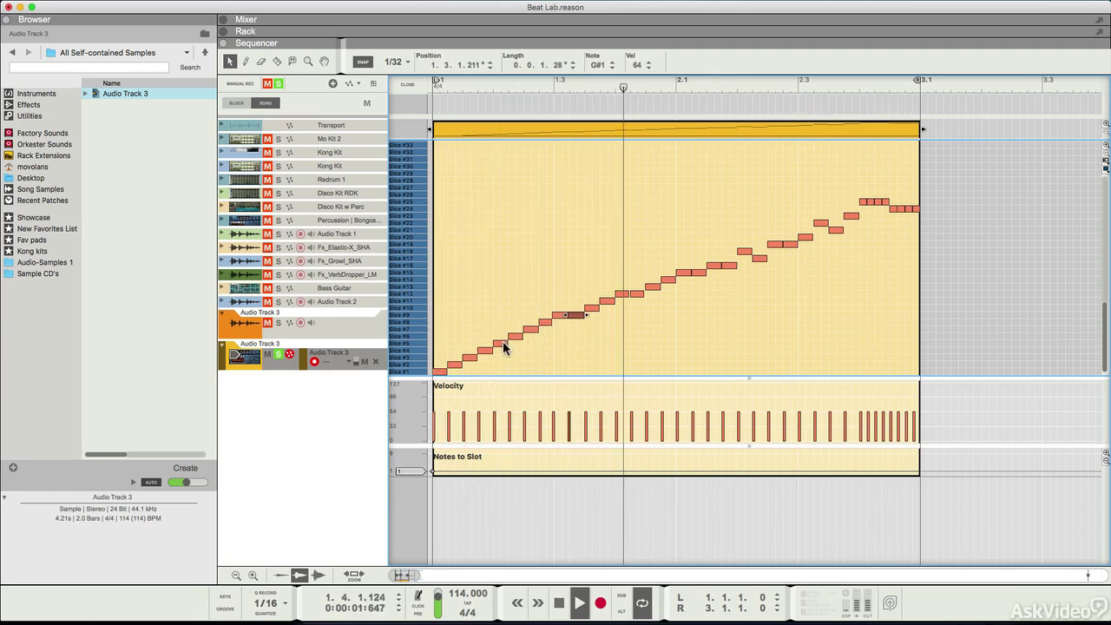
{"action": "mouse_move", "coordinate": [503, 343]}
{"action": "left_mouse_down"}
{"action": "mouse_move", "coordinate": [516, 343]}
{"action": "mouse_move", "coordinate": [500, 335]}
{"action": "left_mouse_up"}
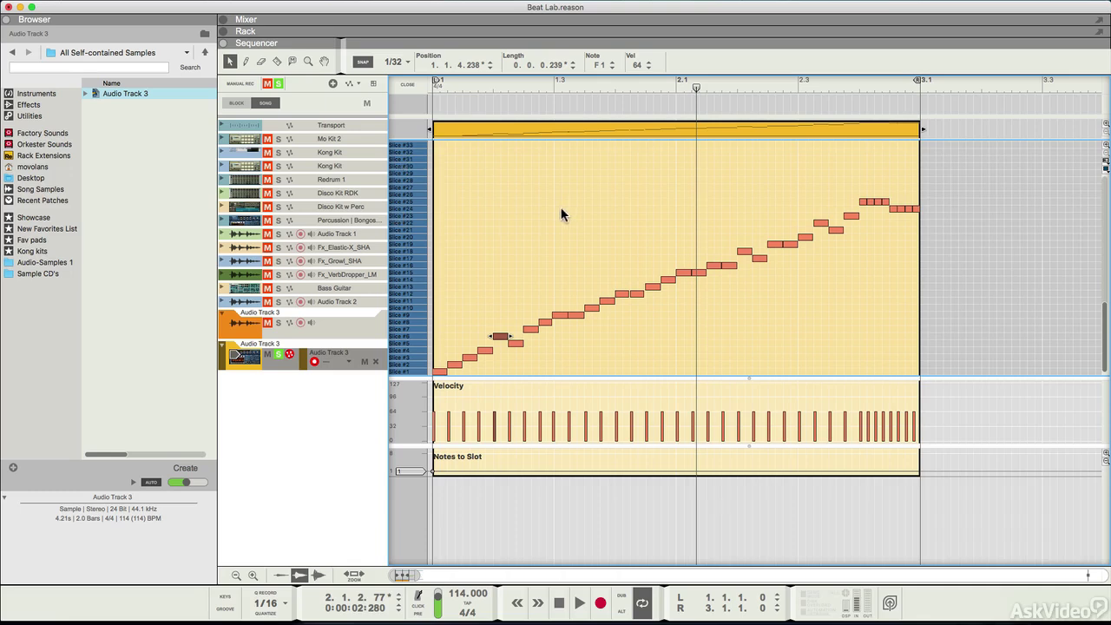
Undo the note swaps, shortenings and duplications step by step, back to the edit of the Slice #16 note
{"action": "key", "text": "super+z"}
{"action": "key", "text": "super+z"}
{"action": "key", "text": "super+z"}
{"action": "key", "text": "super+z"}
{"action": "key", "text": "super+z"}
{"action": "key", "text": "super+z"}
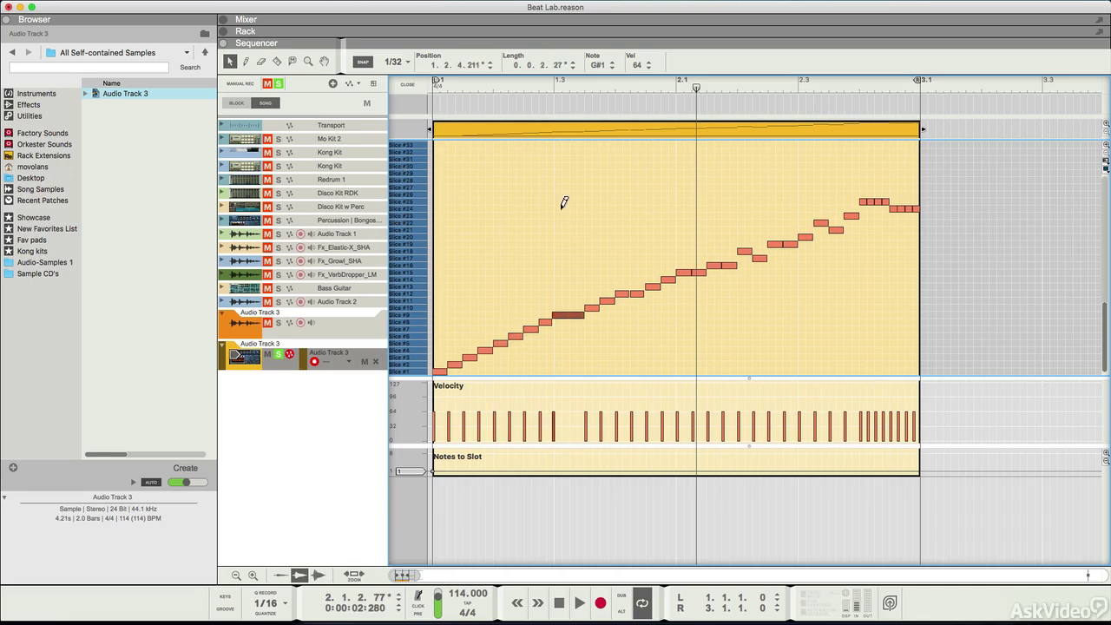
{"action": "key", "text": "super+z"}
{"action": "key", "text": "super+z"}
{"action": "key", "text": "super+z"}
{"action": "key", "text": "super+z"}
{"action": "key", "text": "super+z"}
{"action": "key", "text": "super+z"}
{"action": "key", "text": "super+z"}
{"action": "key", "text": "super+z"}
{"action": "key", "text": "super+z"}
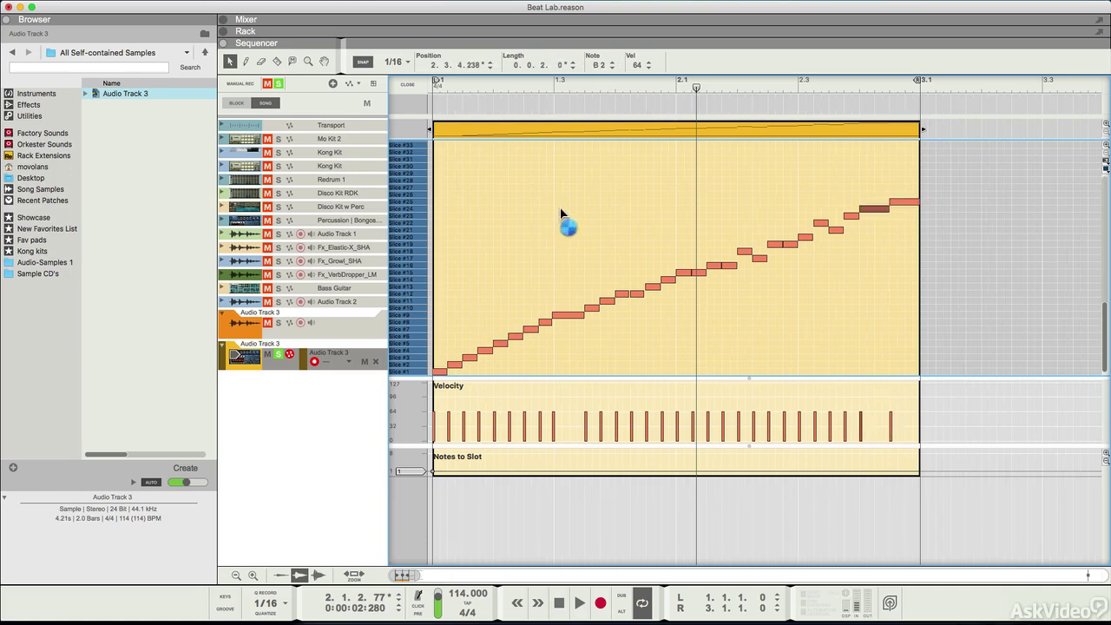
{"action": "key", "text": "super+z"}
{"action": "key", "text": "super+z"}
{"action": "key", "text": "super+z"}
{"action": "key", "text": "super+z"}
{"action": "key", "text": "super+z"}
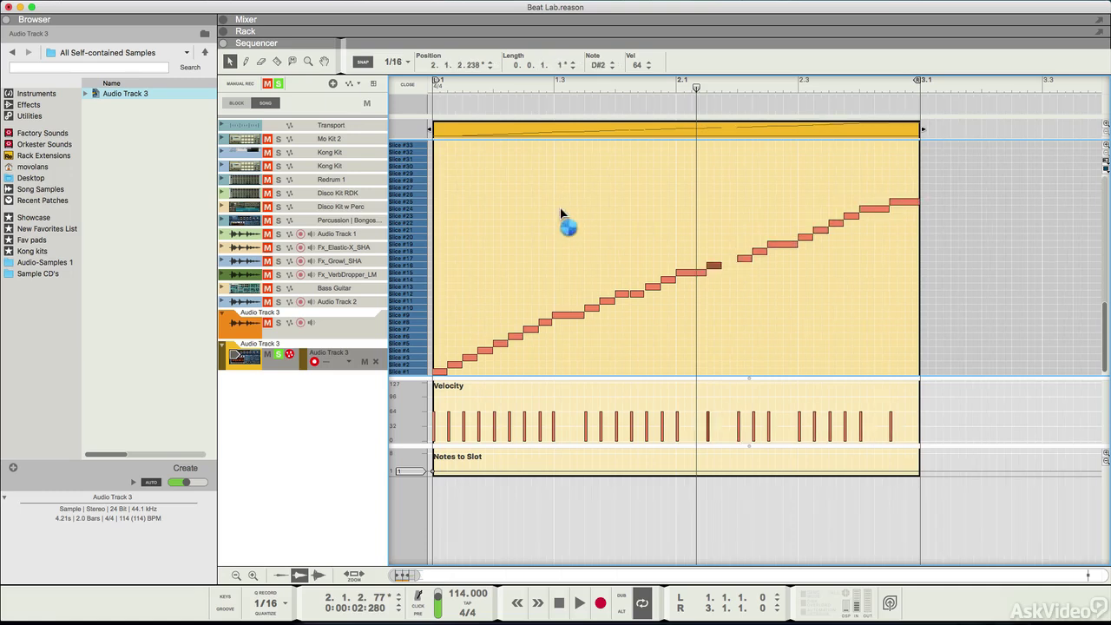
{"action": "key", "text": "super+z"}
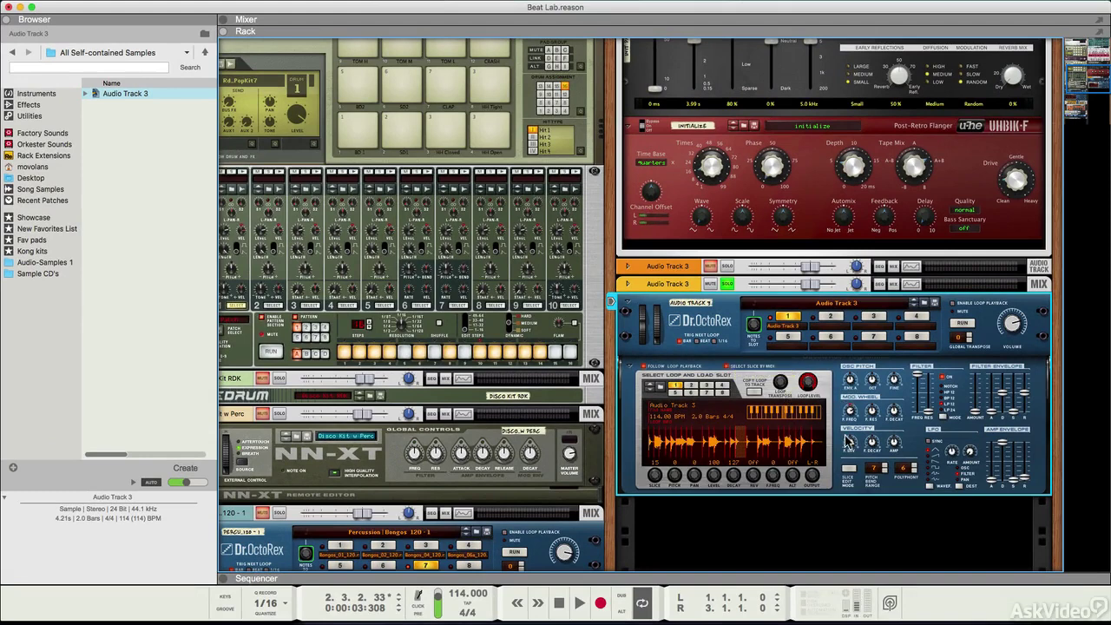
Play the loop and shape the Dr. OctoRex's filter by lowering its frequency and raising its resonance
{"action": "left_click_drag", "start_coordinate": [975, 407], "coordinate": [978, 390]}
{"action": "mouse_move", "coordinate": [1009, 404]}
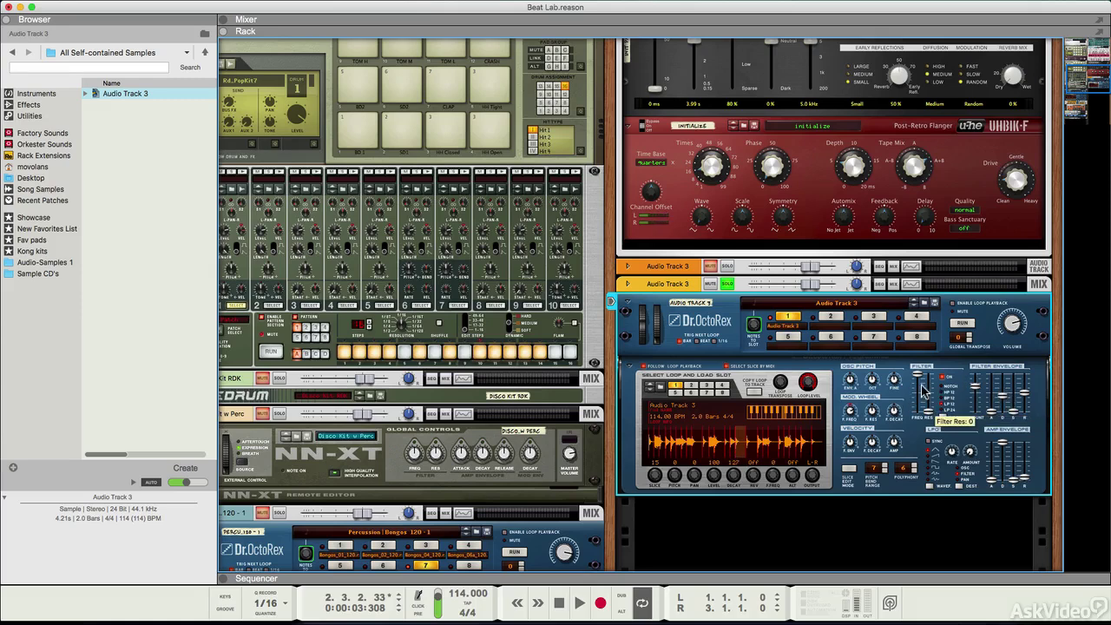
{"action": "key", "text": "space"}
{"action": "mouse_move", "coordinate": [922, 404]}
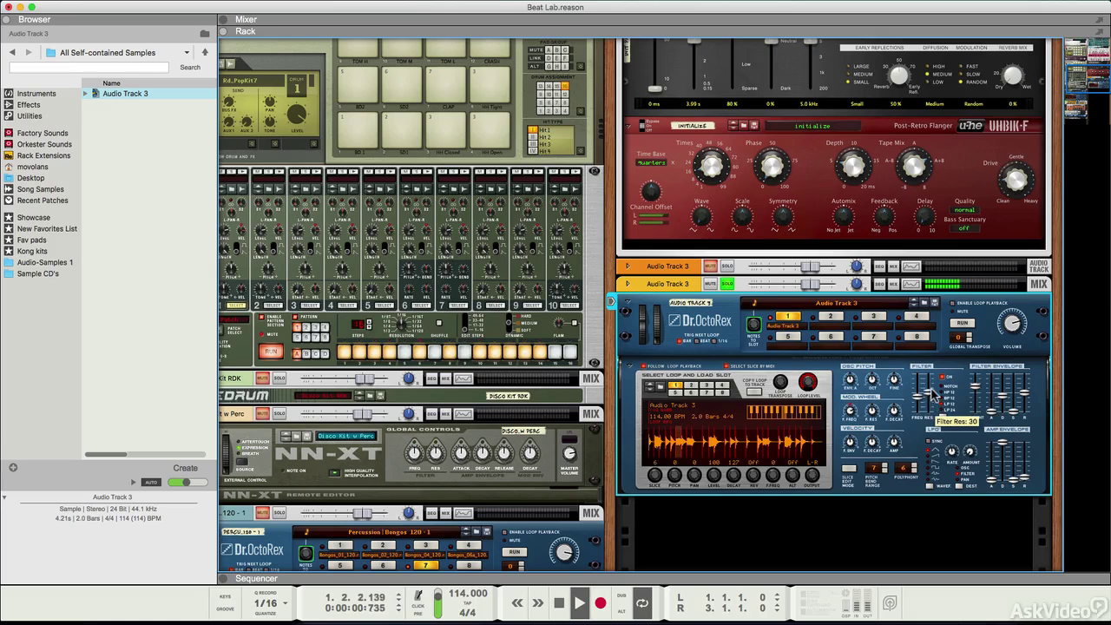
{"action": "left_click_drag", "start_coordinate": [931, 395], "coordinate": [933, 398]}
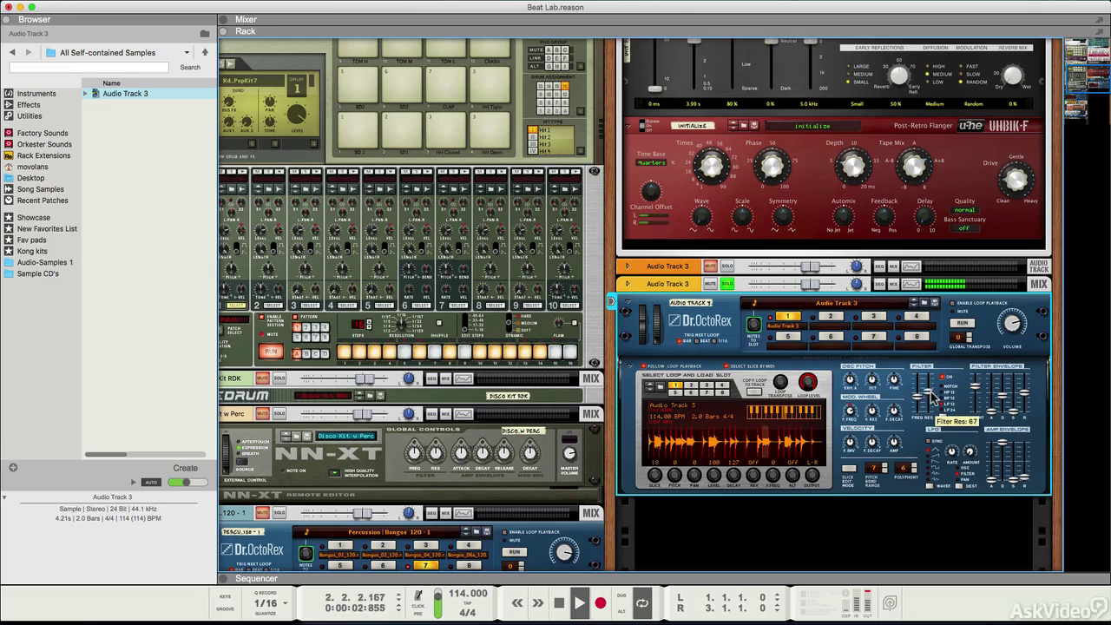
{"action": "mouse_move", "coordinate": [913, 405]}
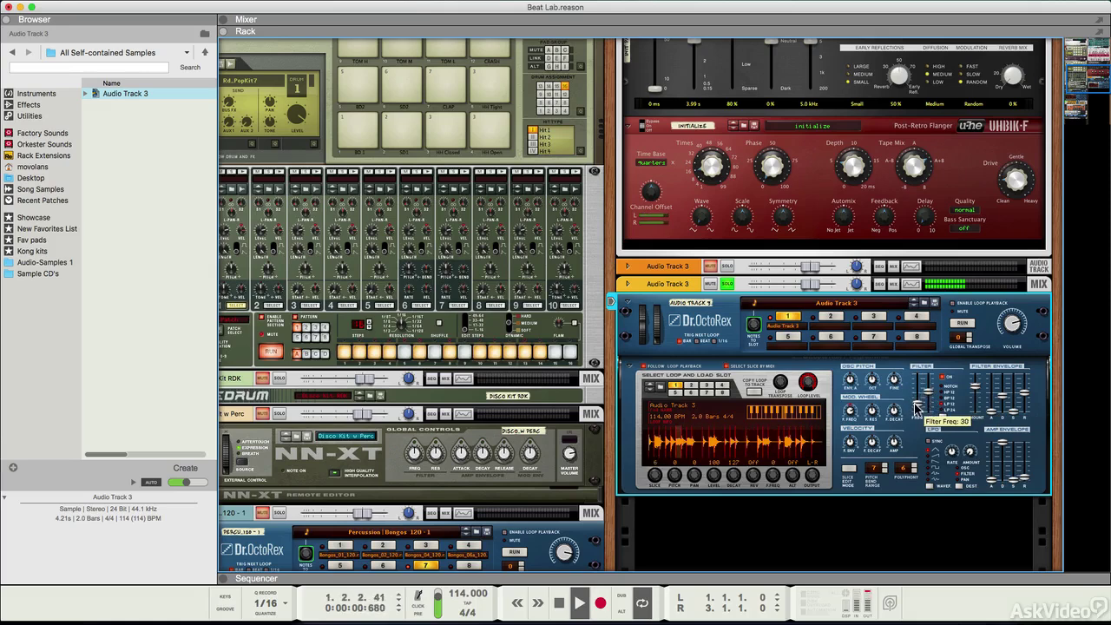
{"action": "left_click_drag", "start_coordinate": [931, 393], "coordinate": [921, 400]}
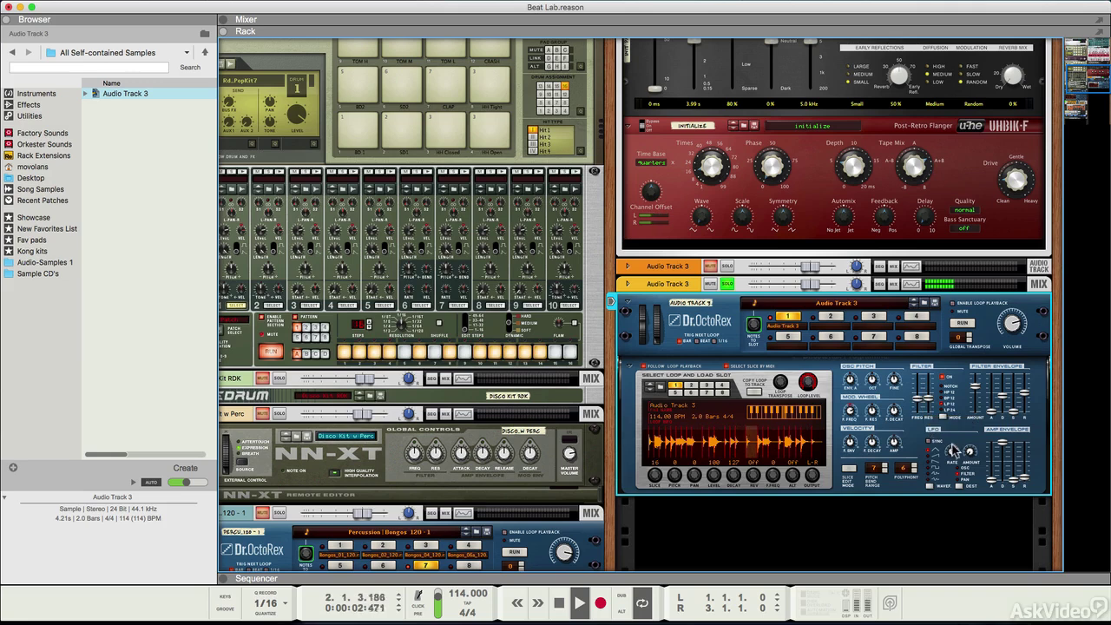
Enable tempo sync for the Dr. OctoRex's LFO and raise the LFO amount to 46
{"action": "left_click", "coordinate": [929, 442]}
{"action": "mouse_move", "coordinate": [970, 454]}
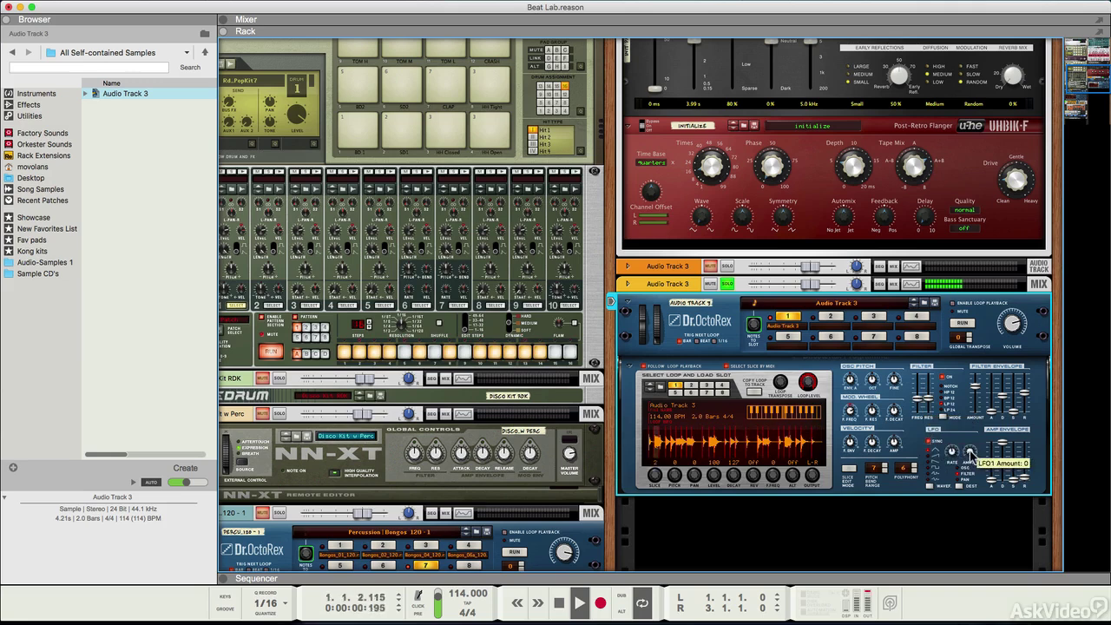
{"action": "left_click_drag", "start_coordinate": [965, 485], "coordinate": [973, 448]}
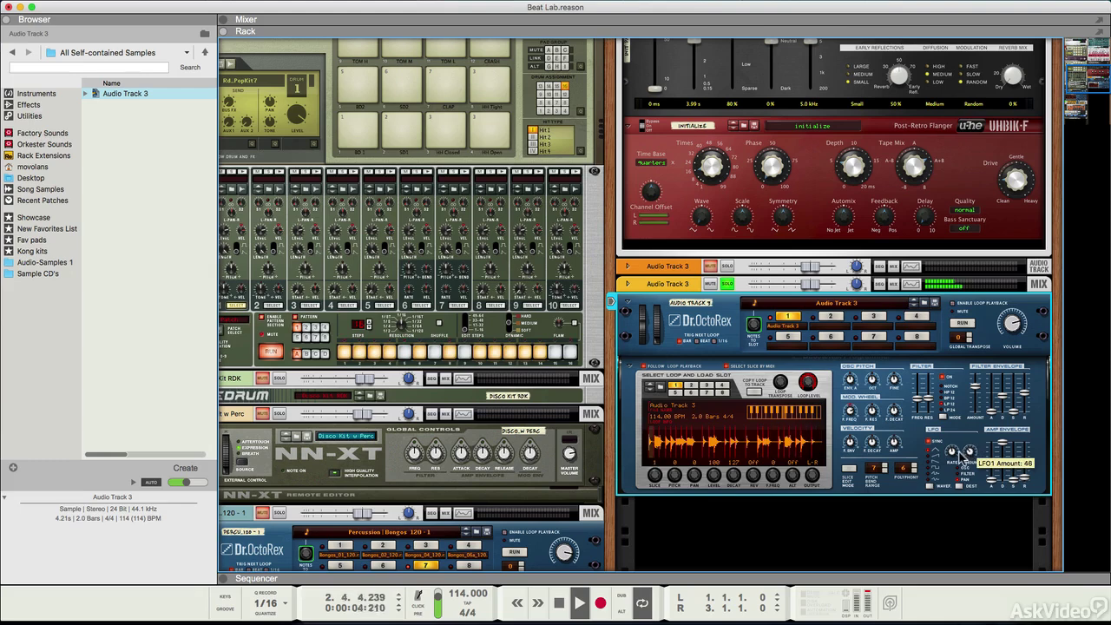
{"action": "mouse_move", "coordinate": [953, 453]}
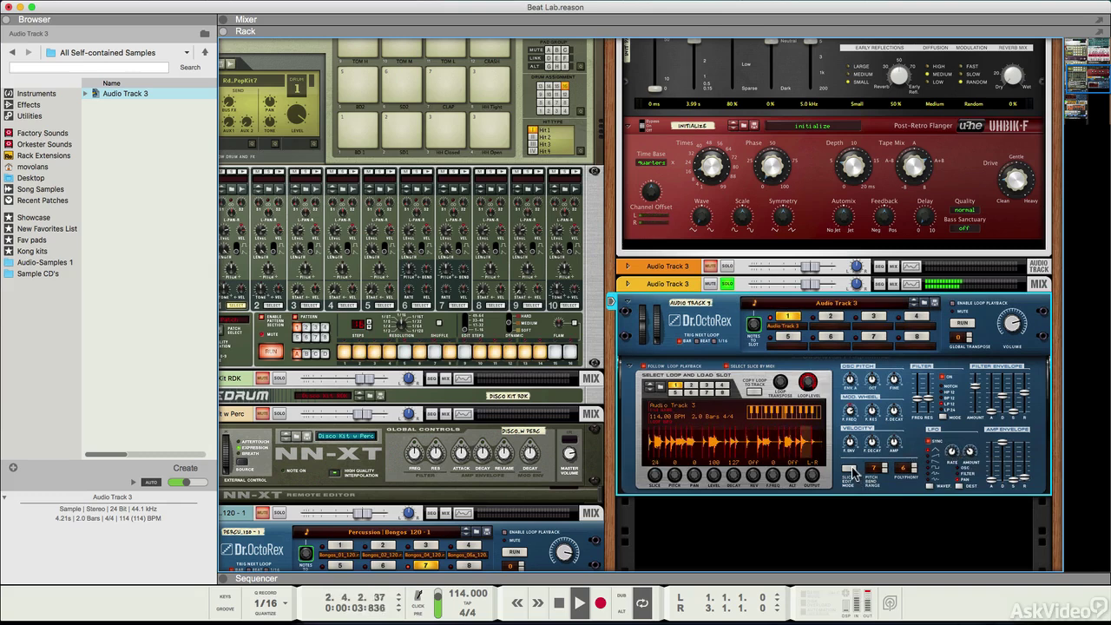
Turn on slice edit mode in the Dr. OctoRex and reverse several individual slices across the loop
{"action": "left_click", "coordinate": [850, 470]}
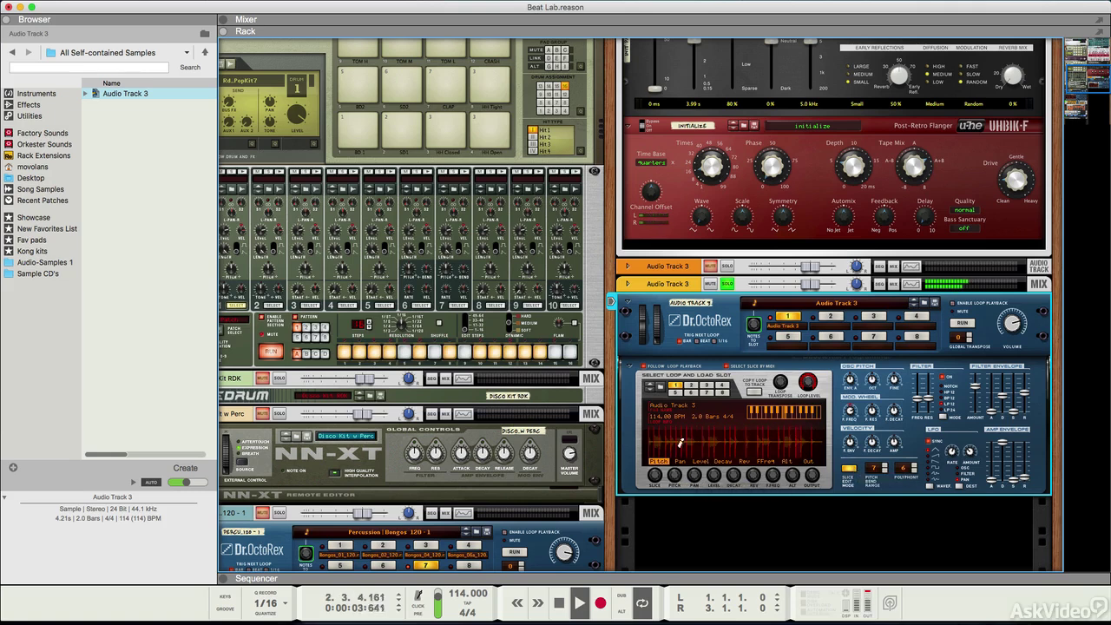
{"action": "left_click", "coordinate": [744, 460]}
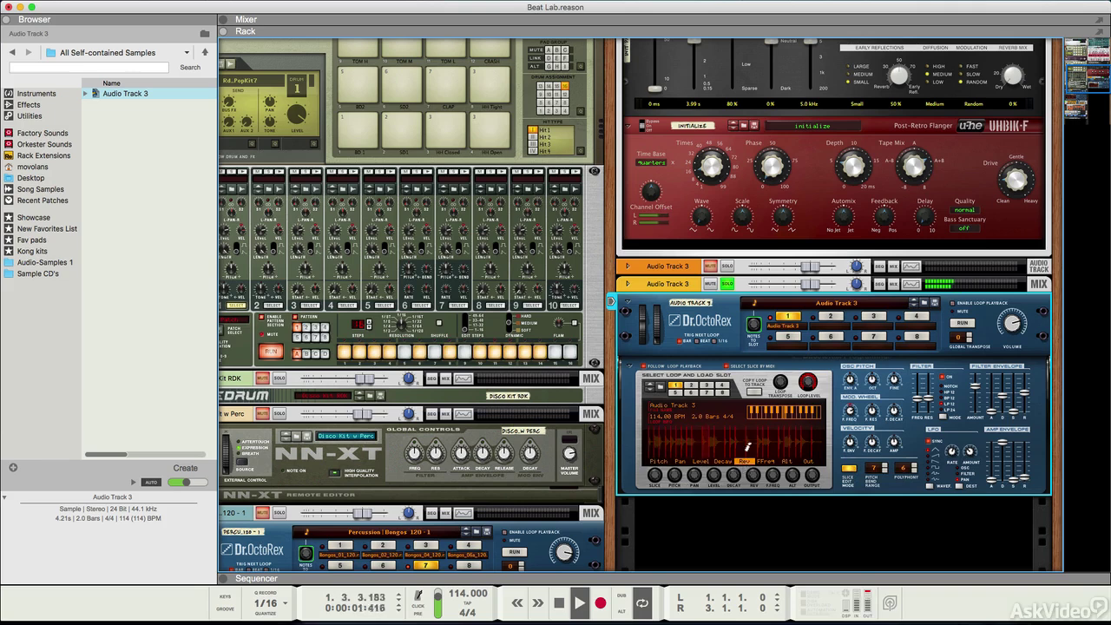
{"action": "left_click", "coordinate": [764, 439]}
{"action": "left_click", "coordinate": [717, 440]}
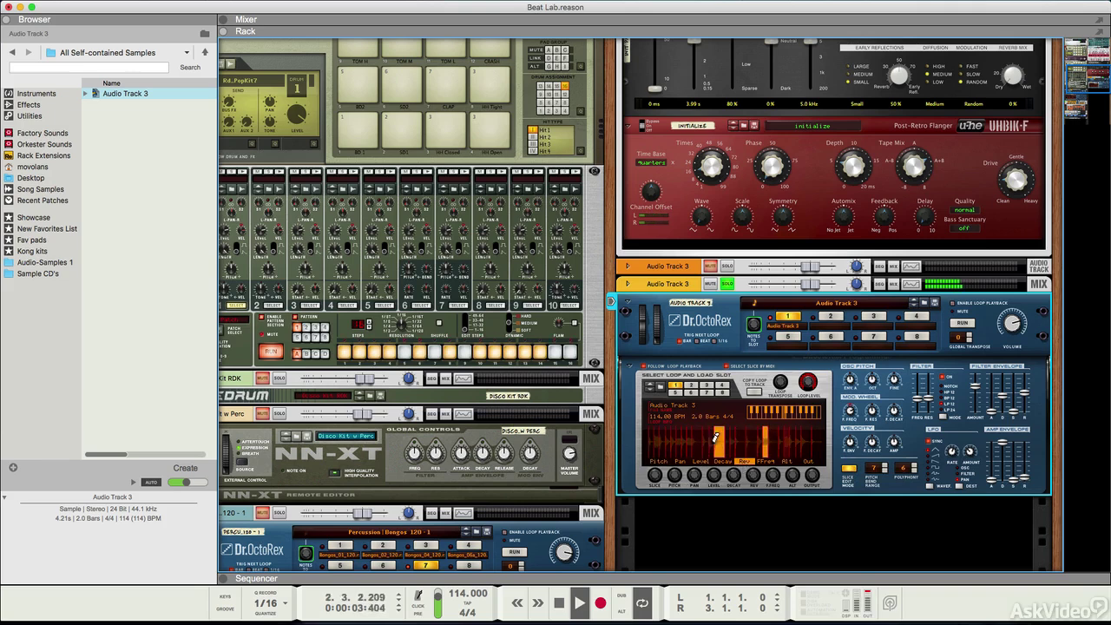
{"action": "left_click", "coordinate": [797, 434]}
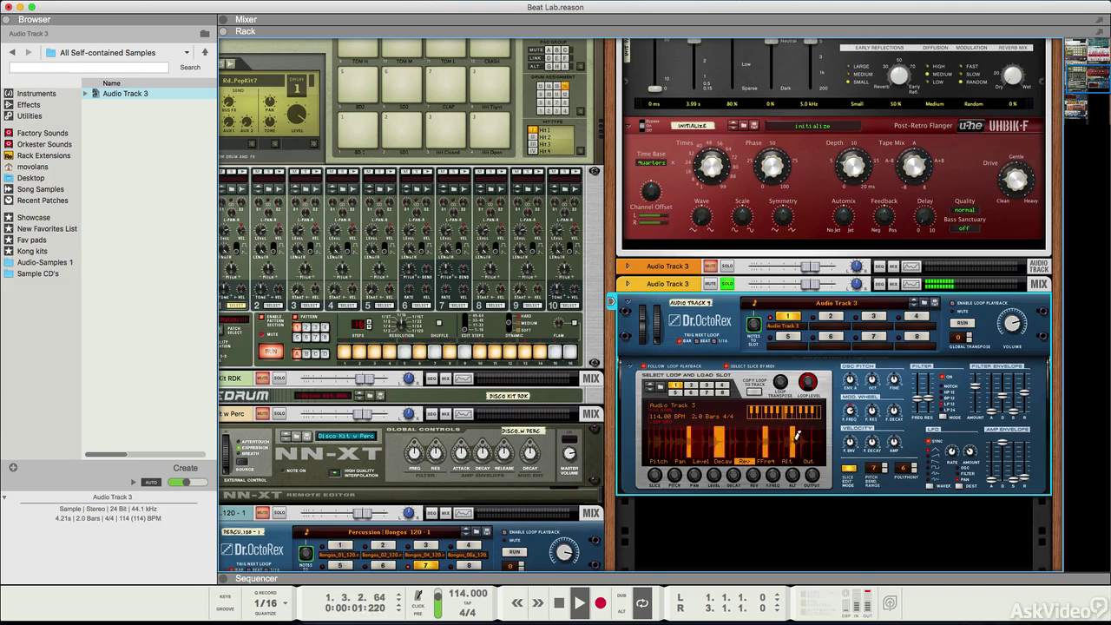
{"action": "left_click", "coordinate": [806, 434]}
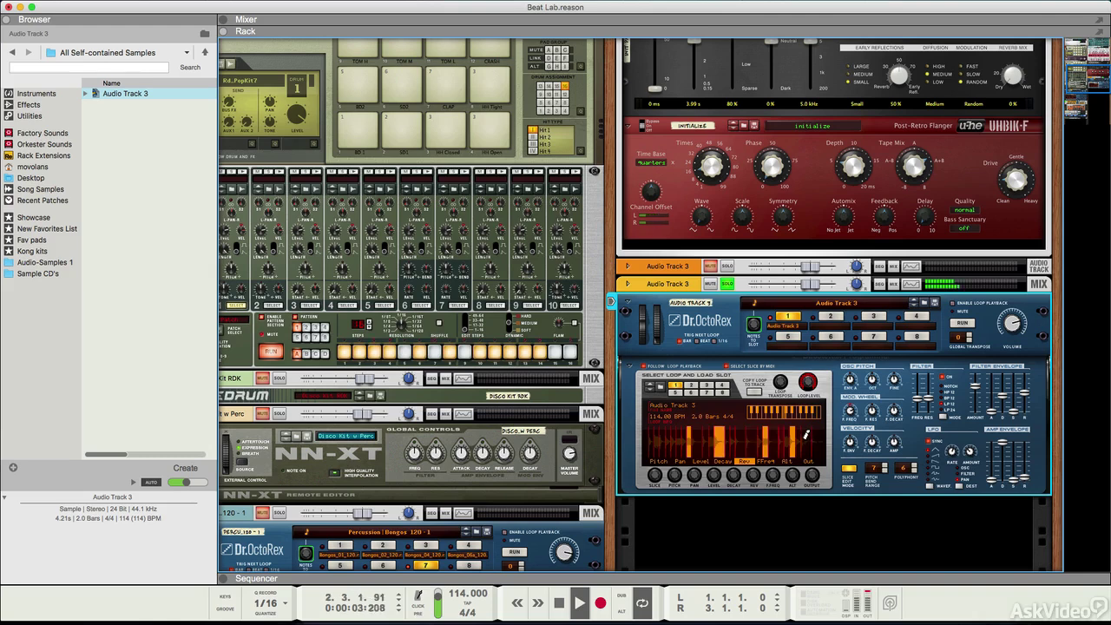
{"action": "left_click", "coordinate": [817, 434]}
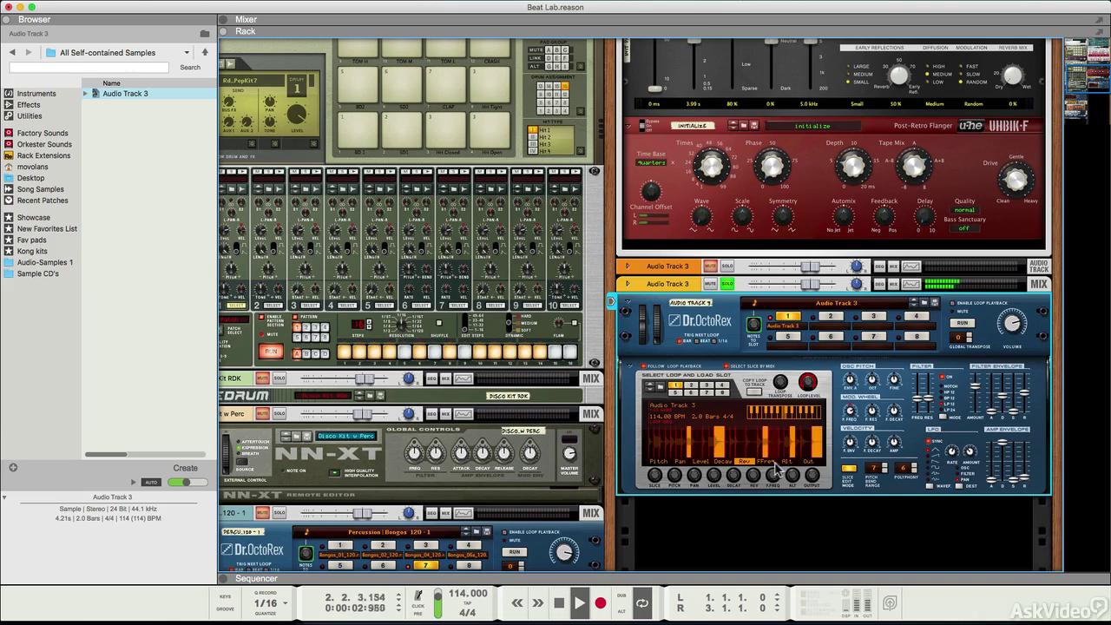
Vary the level of individual slices across the Dr. OctoRex loop, lowering some and raising others
{"action": "left_click", "coordinate": [703, 462]}
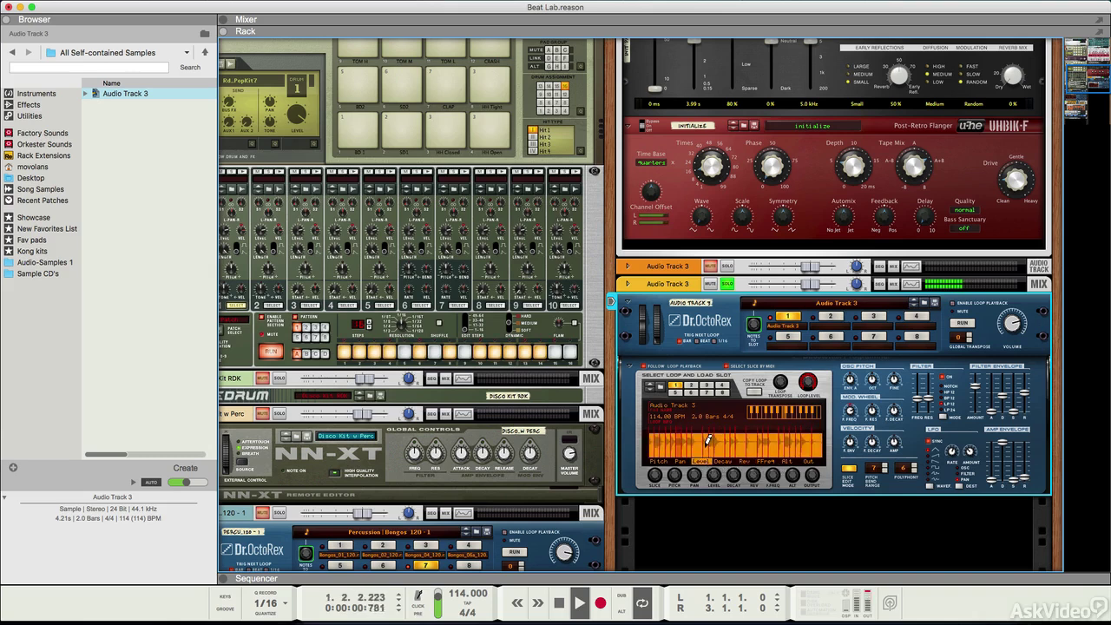
{"action": "left_click", "coordinate": [706, 443]}
{"action": "left_click", "coordinate": [734, 436]}
{"action": "left_click", "coordinate": [763, 436]}
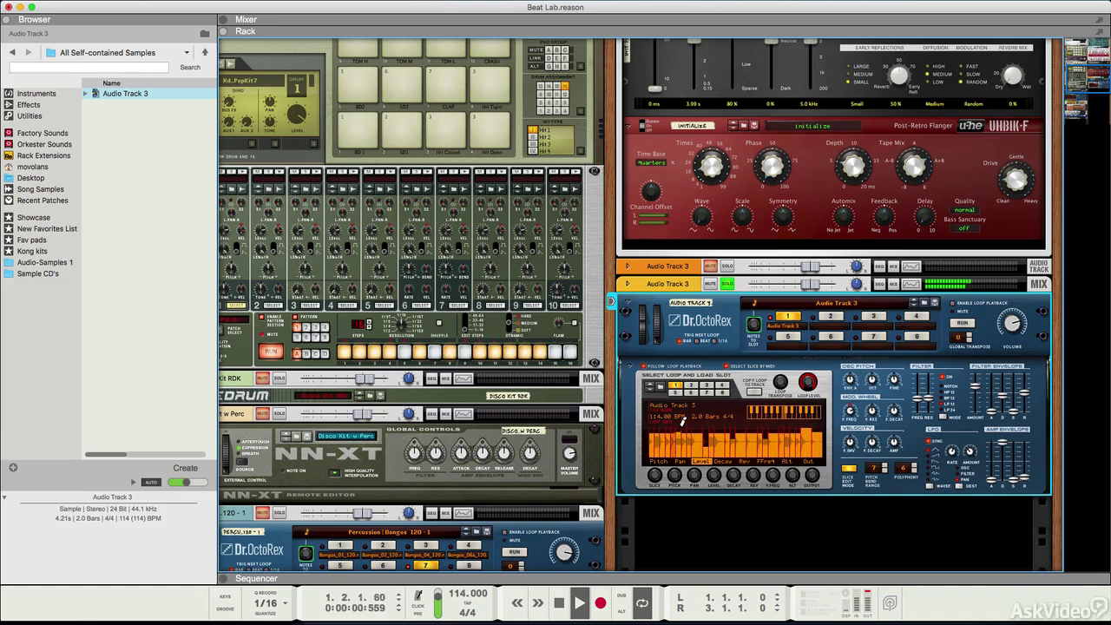
Offset the pan and pitch of a few individual slices, ending with the slice filter frequency values displayed
{"action": "left_click", "coordinate": [681, 461]}
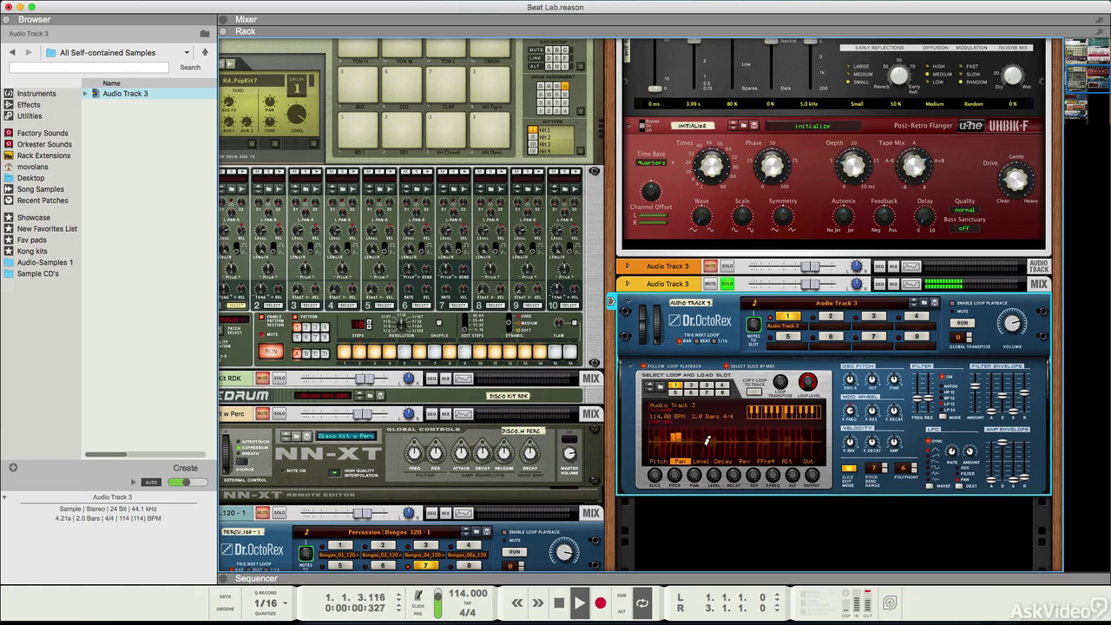
{"action": "left_click", "coordinate": [659, 462]}
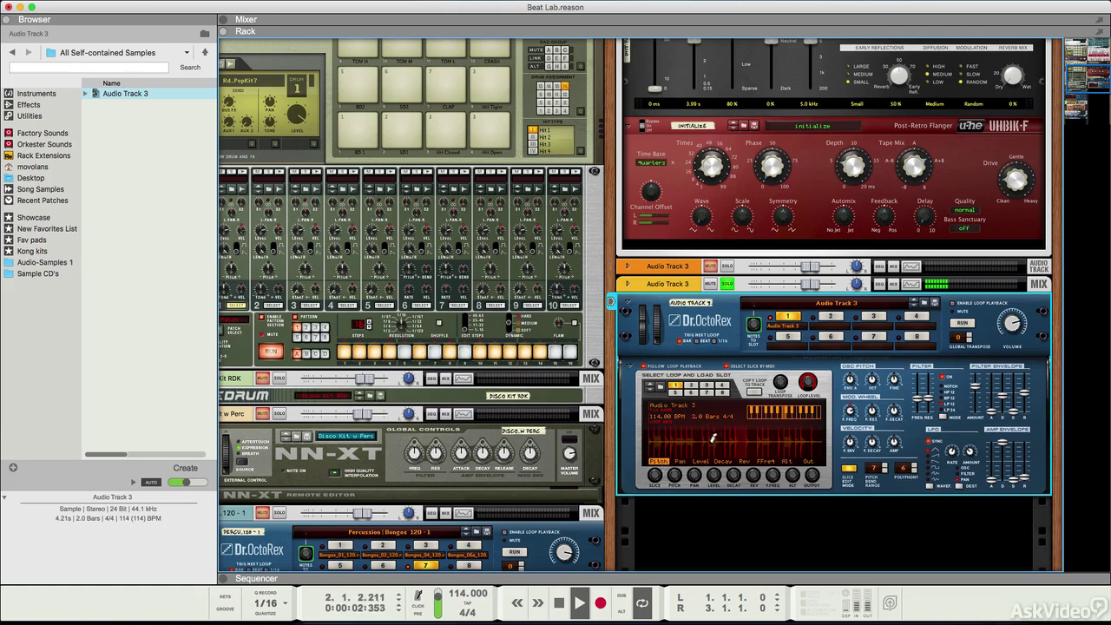
{"action": "left_click", "coordinate": [765, 437]}
{"action": "left_click", "coordinate": [786, 444]}
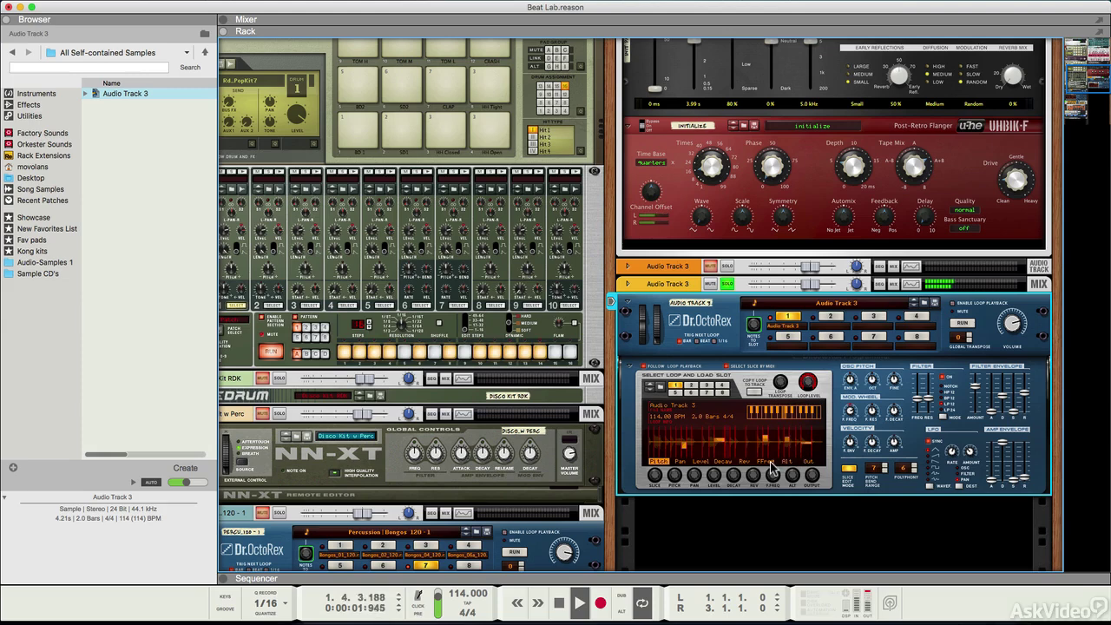
{"action": "left_click", "coordinate": [767, 461]}
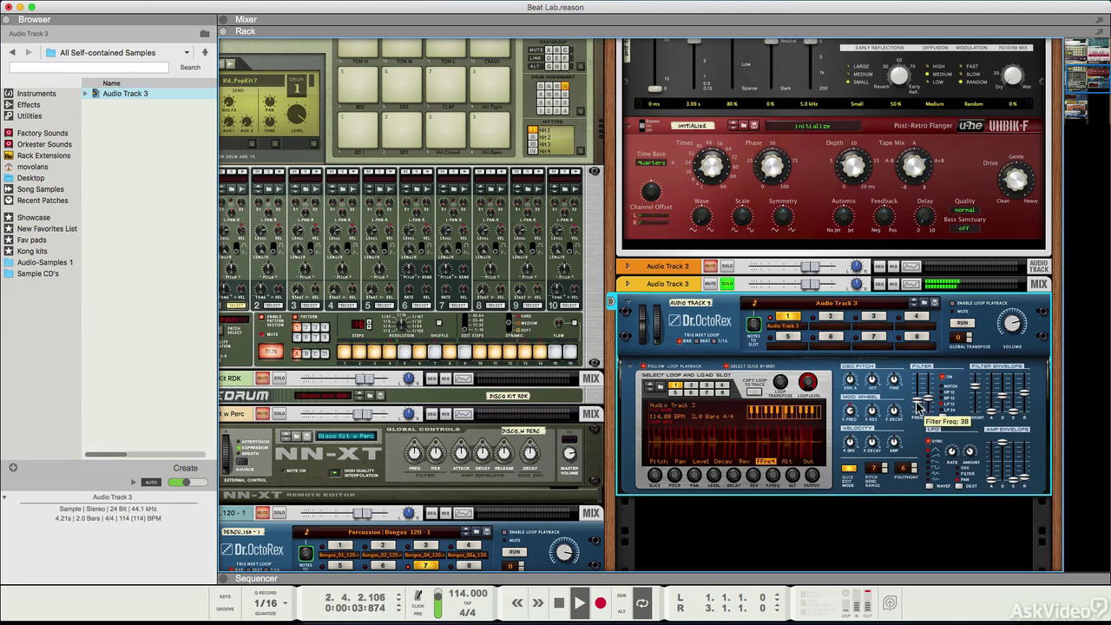
Unsolo the Dr. OctoRex's mix channel, set its level to 3.36 dB against the full mix, and stop playback
{"action": "left_click", "coordinate": [733, 285]}
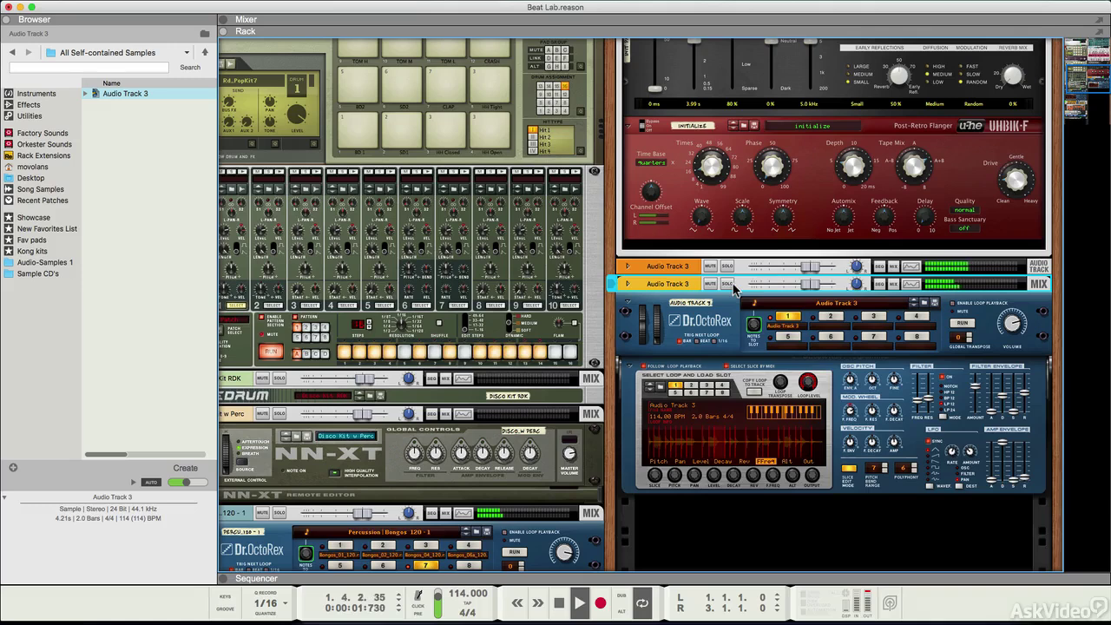
{"action": "left_click_drag", "start_coordinate": [811, 283], "coordinate": [825, 289]}
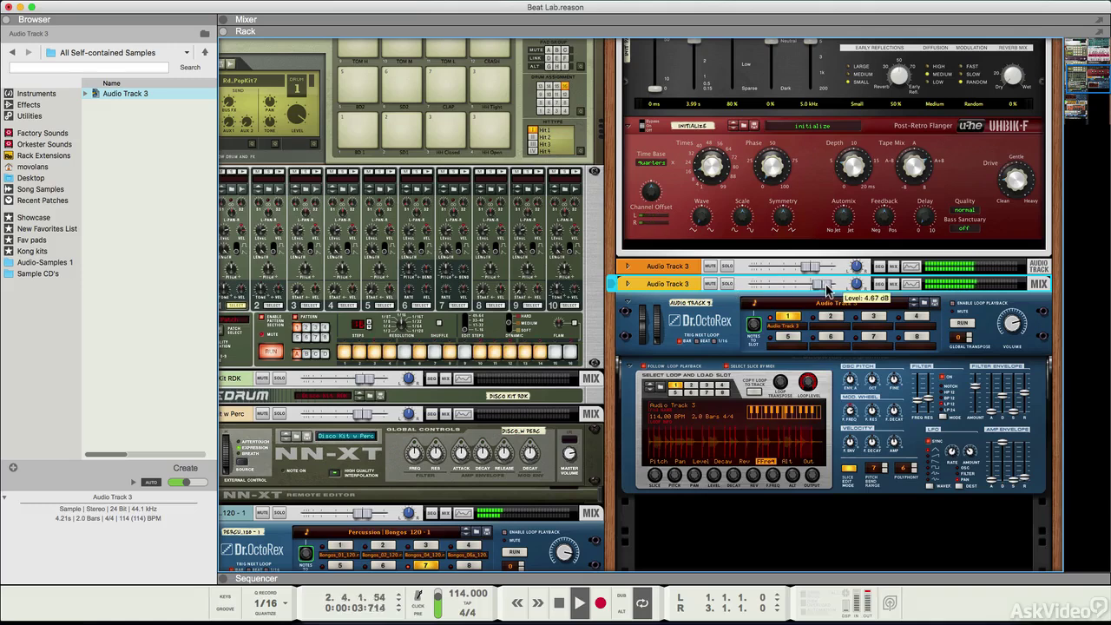
{"action": "left_click_drag", "start_coordinate": [826, 285], "coordinate": [825, 285]}
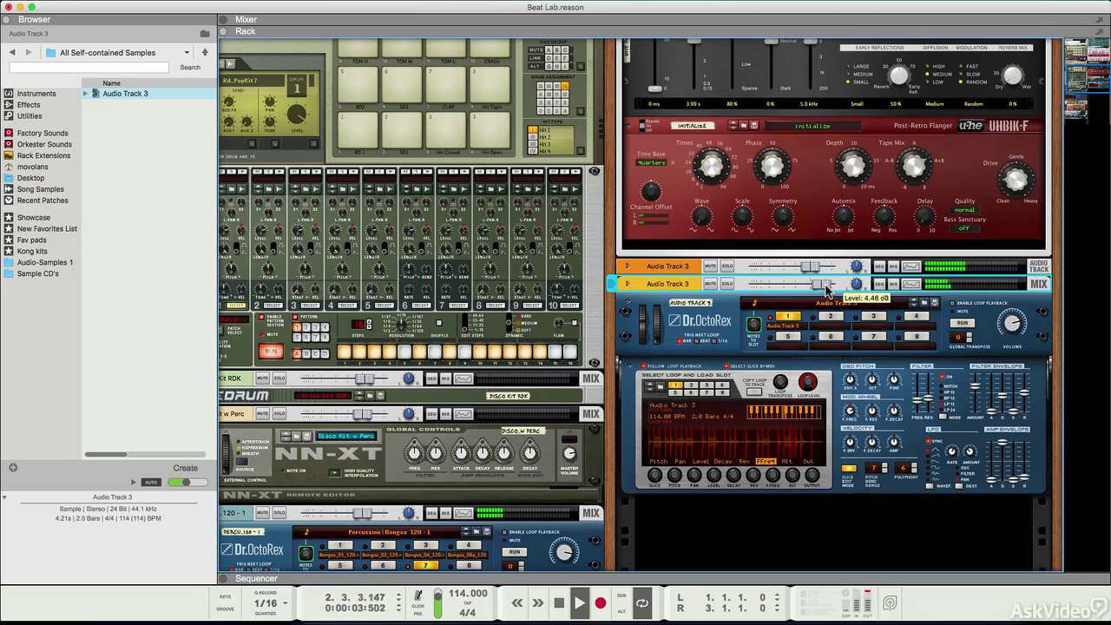
{"action": "left_click_drag", "start_coordinate": [826, 289], "coordinate": [824, 292]}
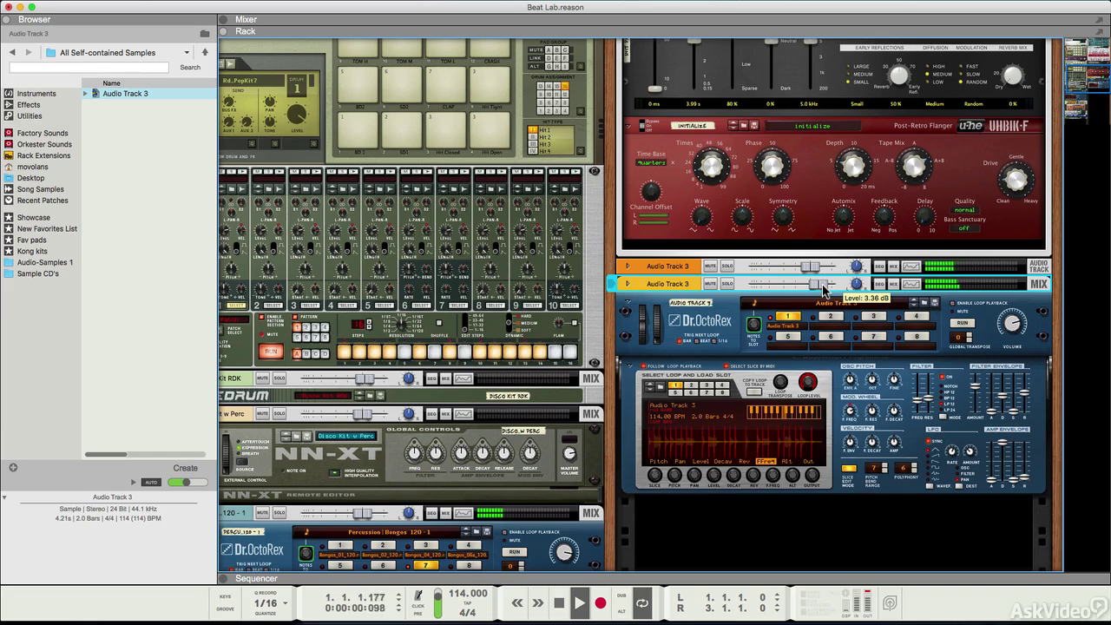
{"action": "key", "text": "space"}
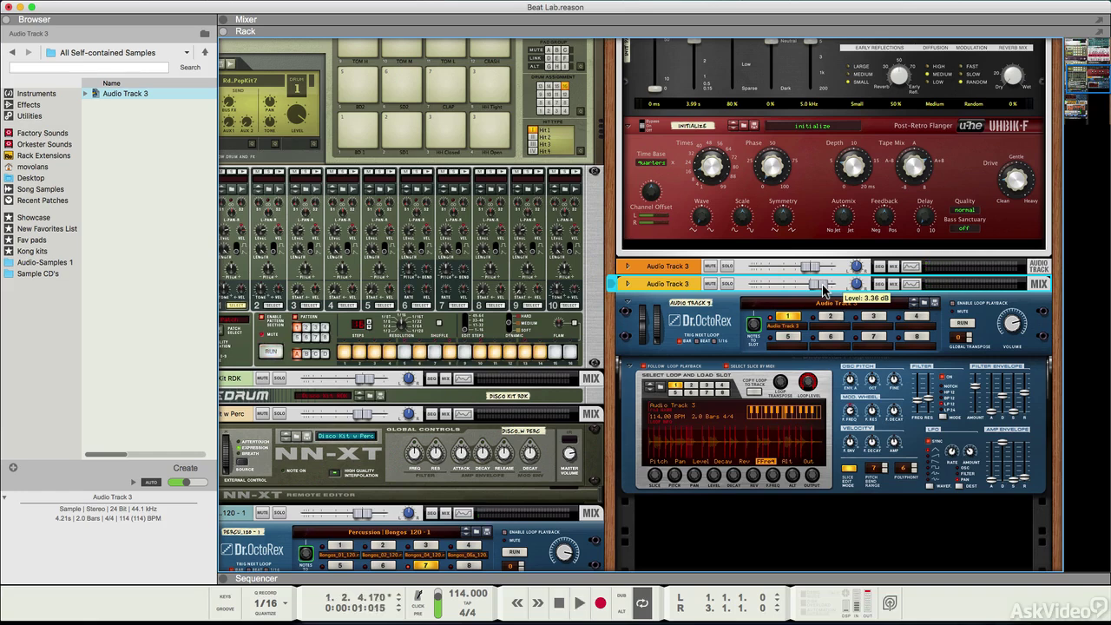